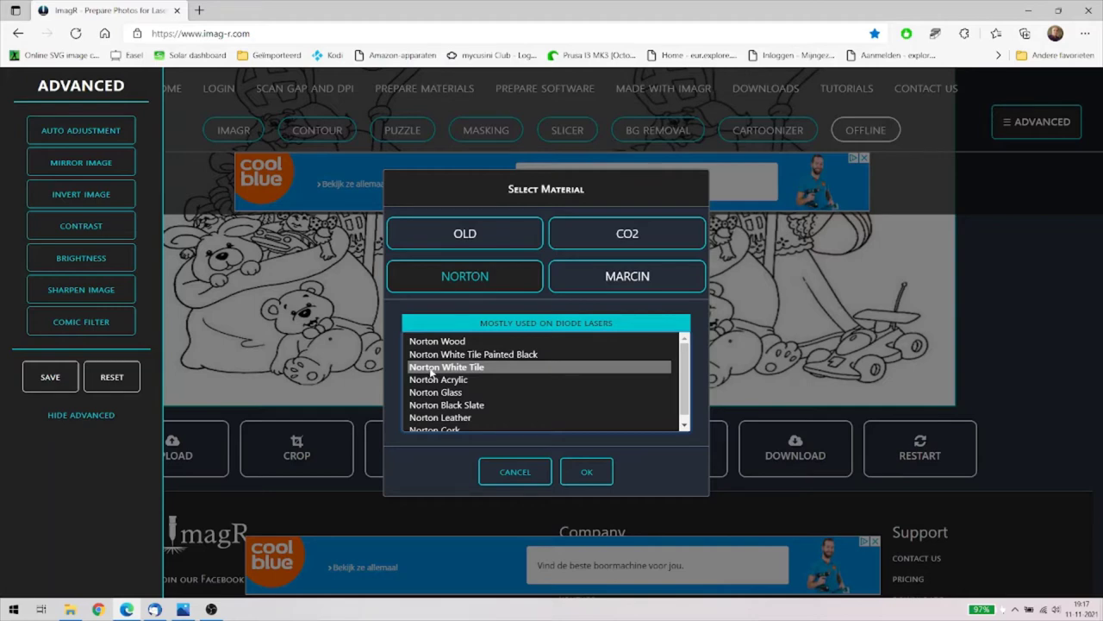
Apply the Norton White Tile material to the photo and download the processed image.
left_click(586, 472)
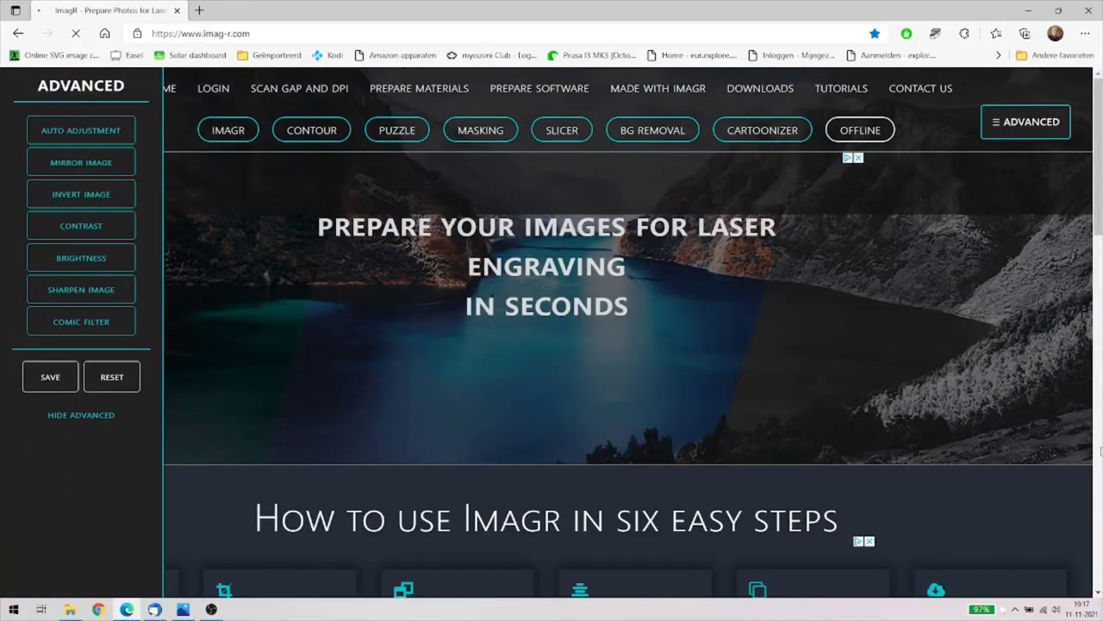
scroll(1100, 463, "down", 5)
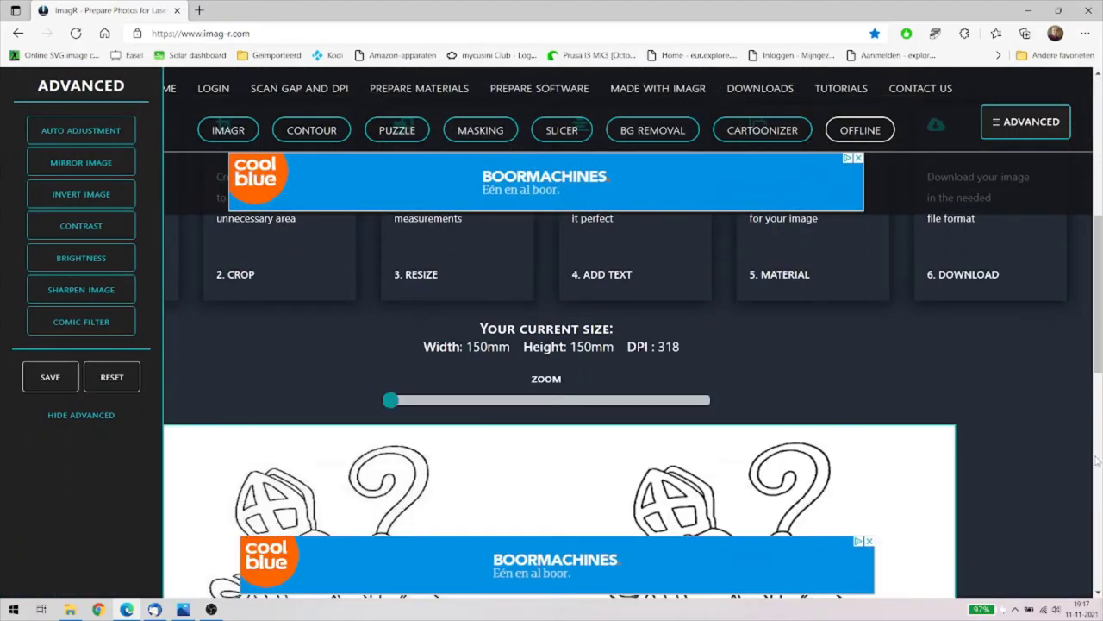
scroll(1099, 455, "down", 4)
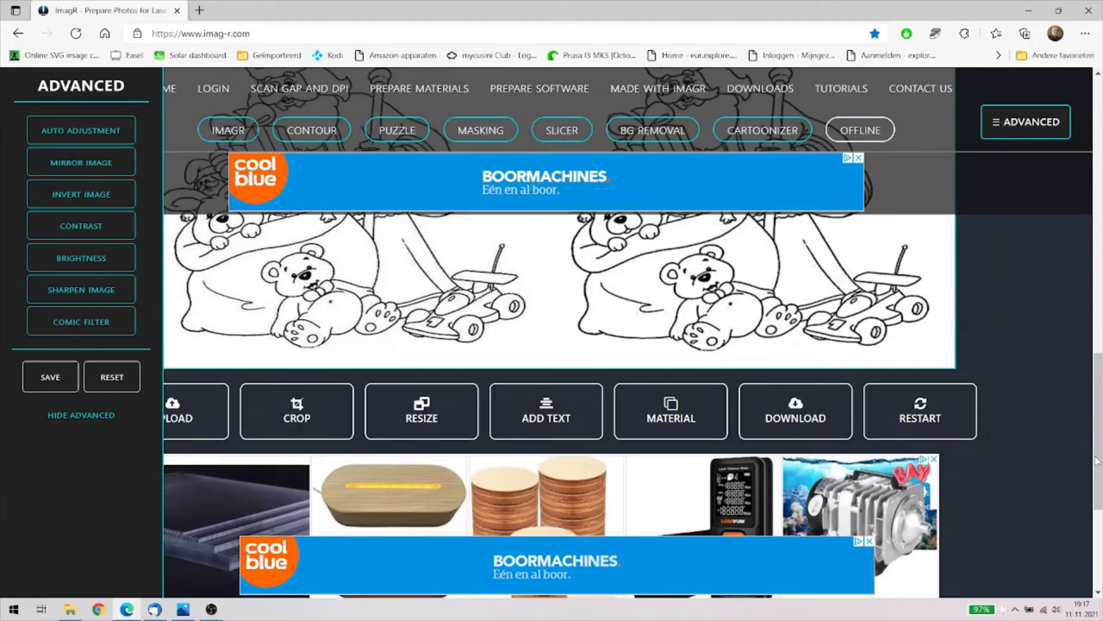
left_click(799, 417)
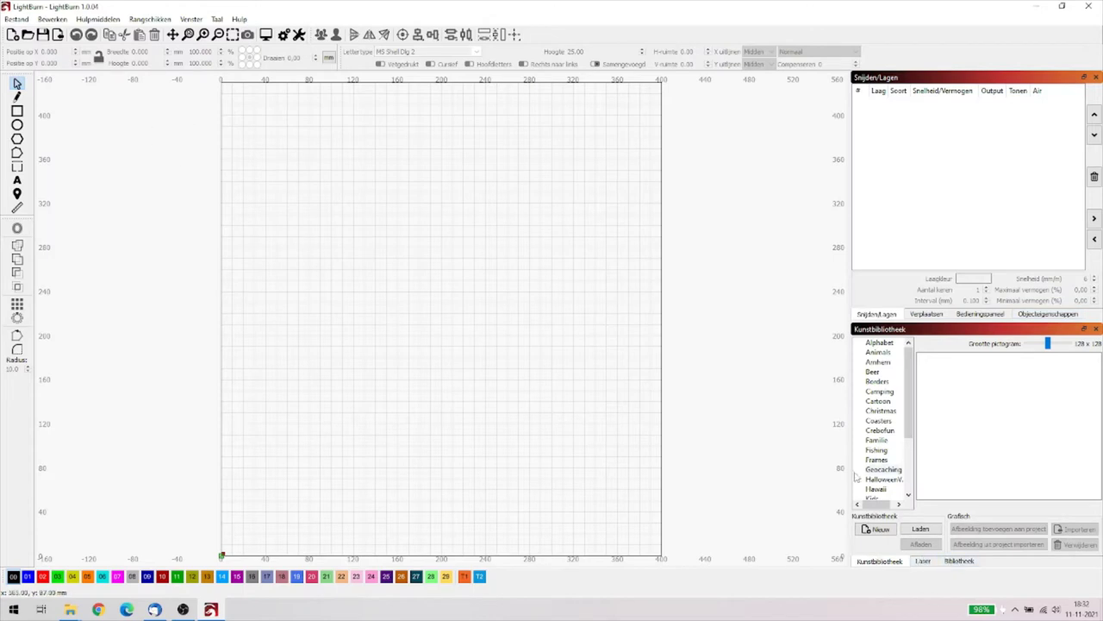
left_click(189, 19)
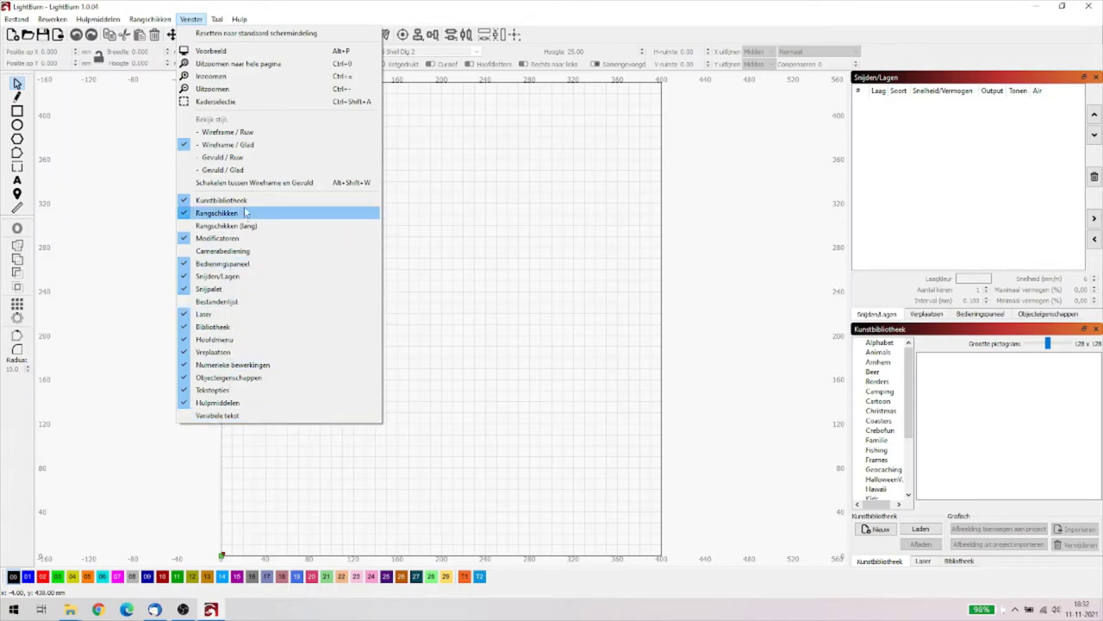
left_click(530, 226)
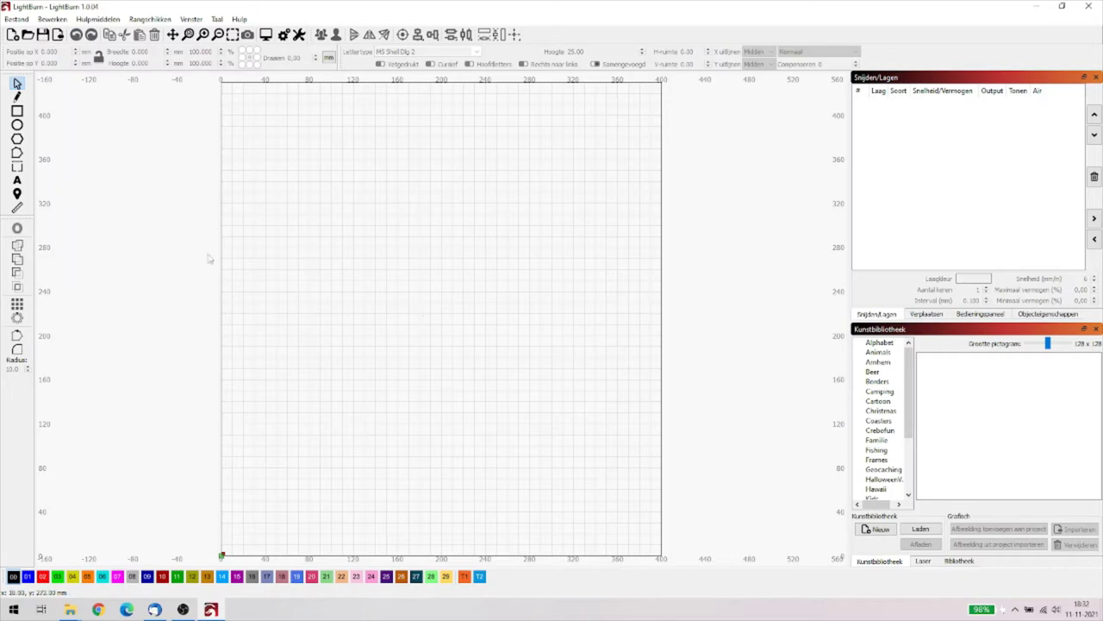
Switch to LightBurn's empty workspace and draw a rectangle about 138 by 142 mm in the lower-left part of the work area.
left_click(18, 112)
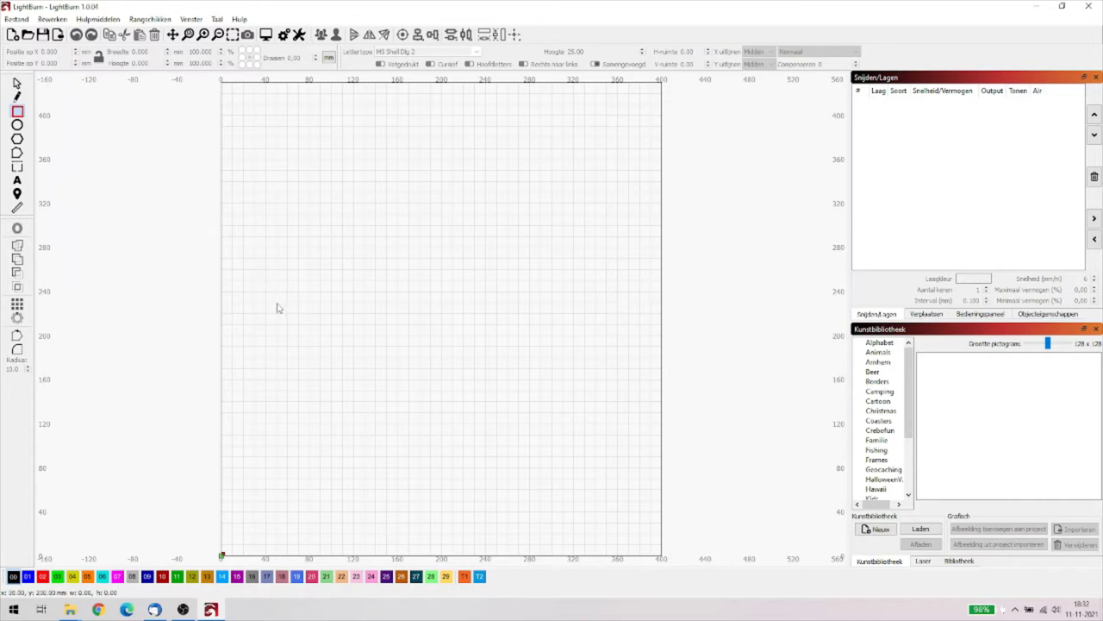
left_click_drag(276, 303, 428, 458)
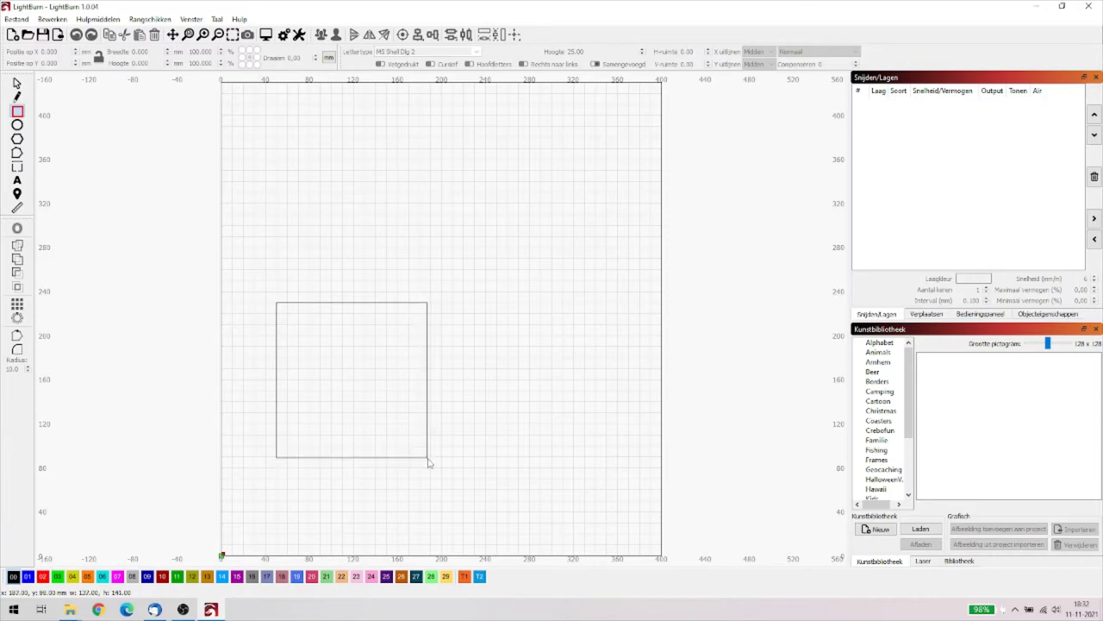
left_click_drag(428, 463, 429, 464)
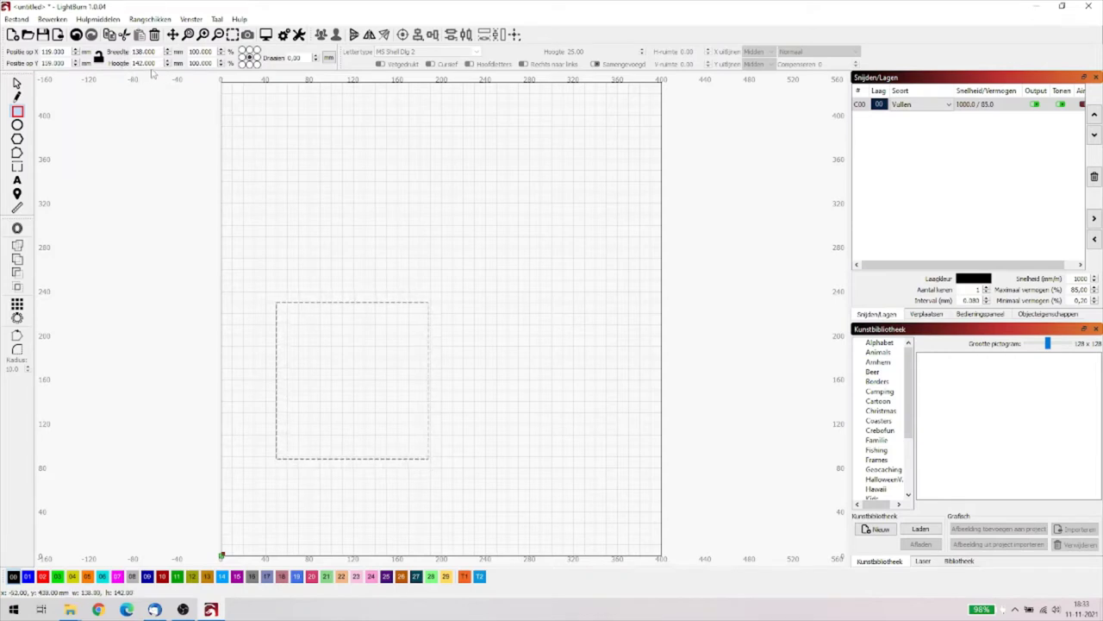
Set the rectangle's width and height to 150 mm each with the proportions unlocked, and lock the aspect ratio.
left_click(98, 58)
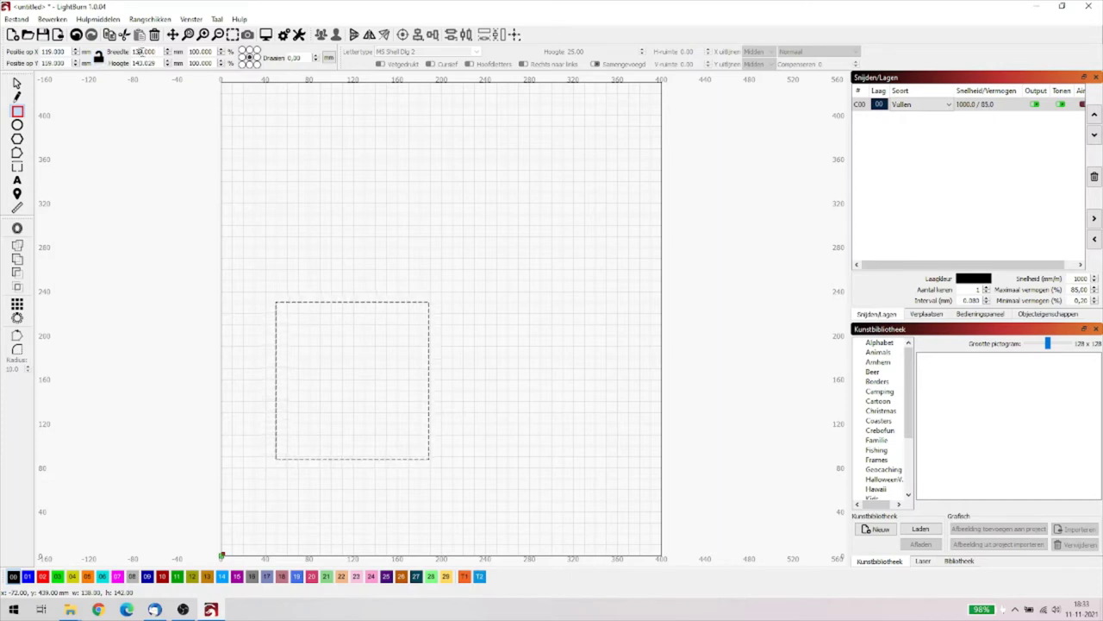
type("00")
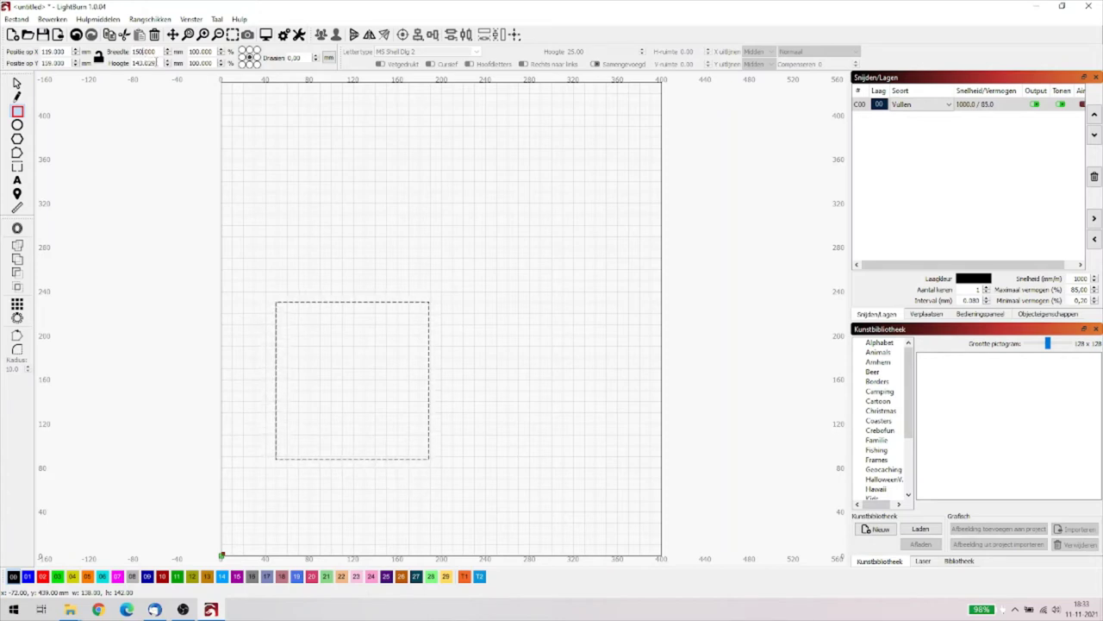
left_click(156, 62)
key("BackSpace")
key("BackSpace")
key("BackSpace")
key("BackSpace")
key("BackSpace")
key("BackSpace")
key("BackSpace")
type("150")
key("Tab")
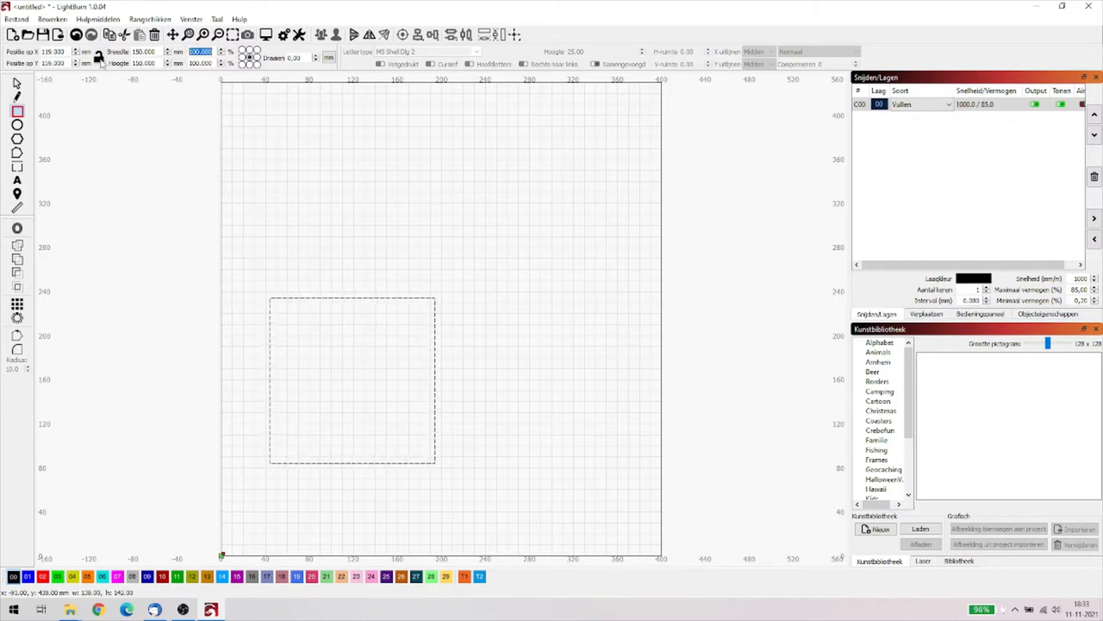
left_click(99, 58)
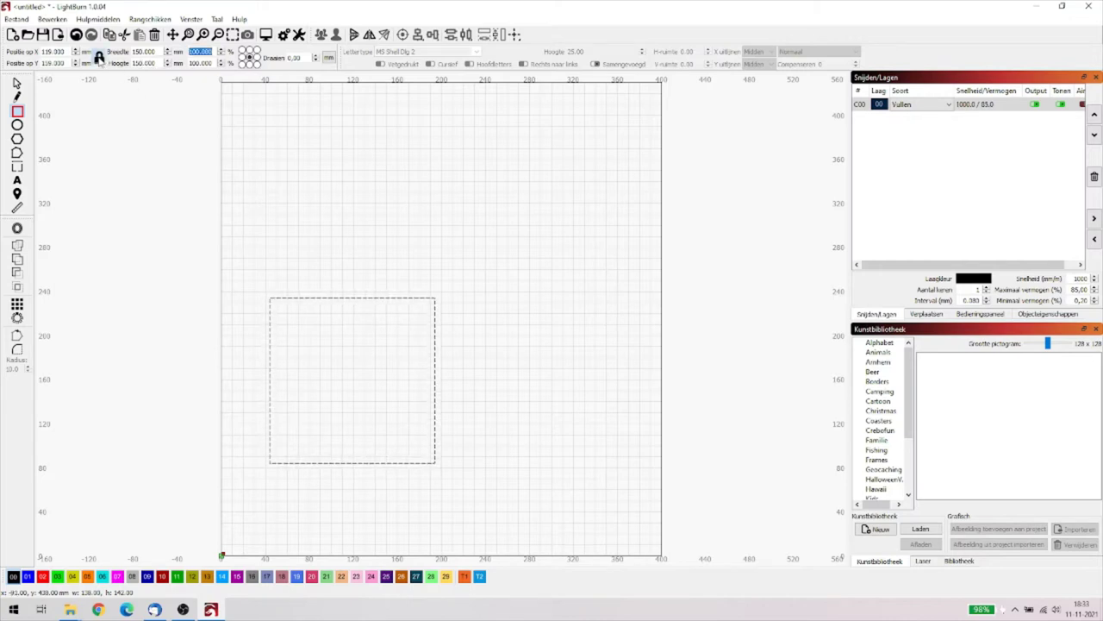
Assign the 150 mm square to tool layer T1, and toggle that layer's visibility off and back on.
left_click(16, 84)
key("ctrl+a")
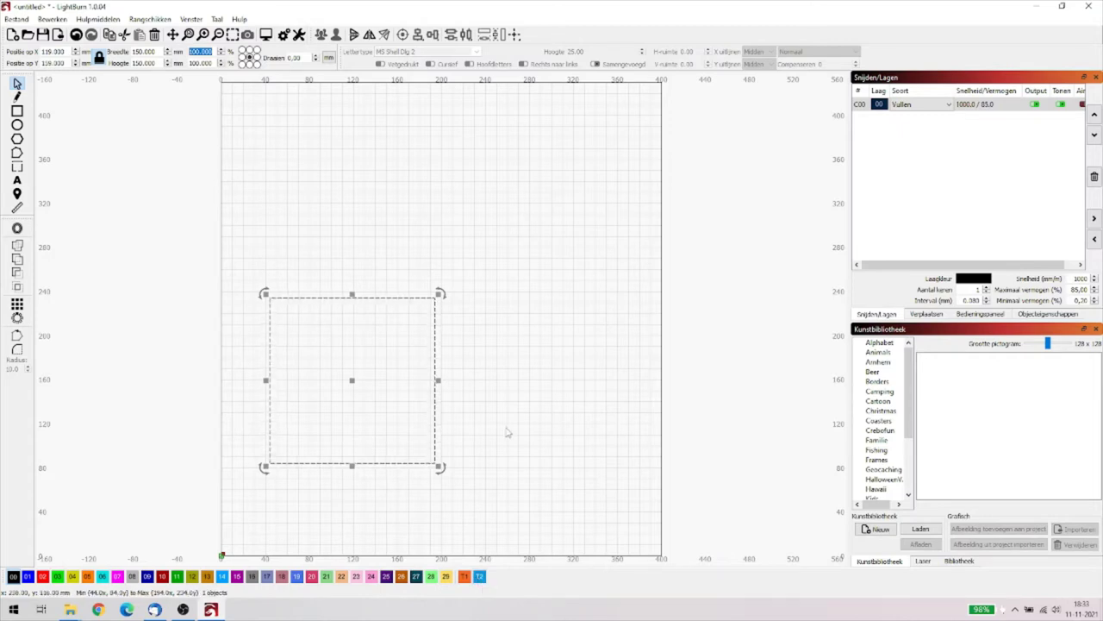
left_click(464, 576)
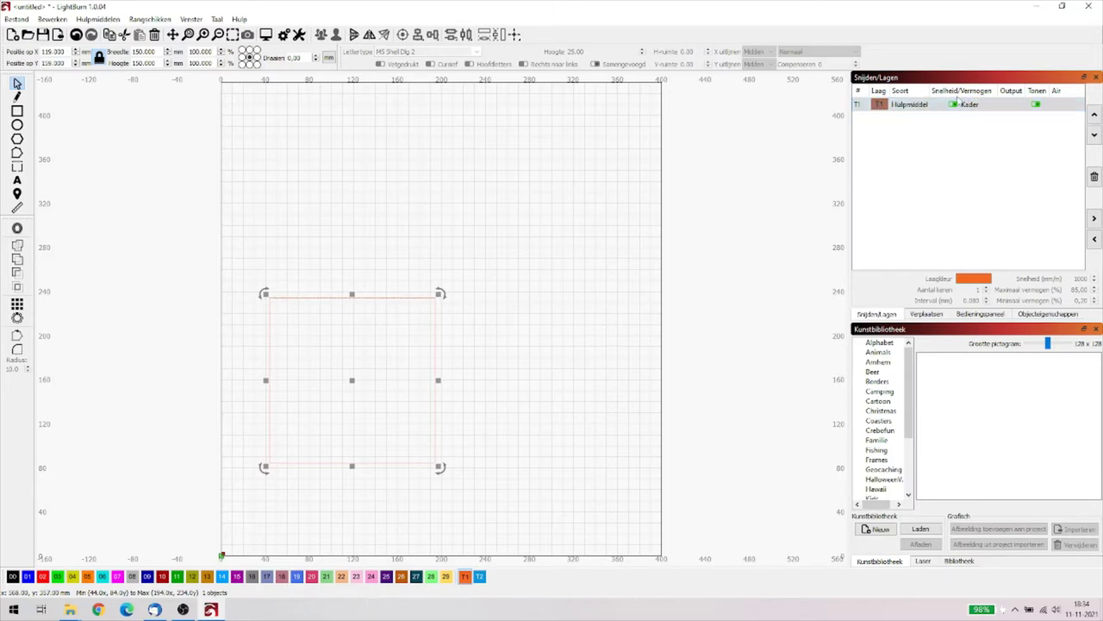
left_click(1037, 104)
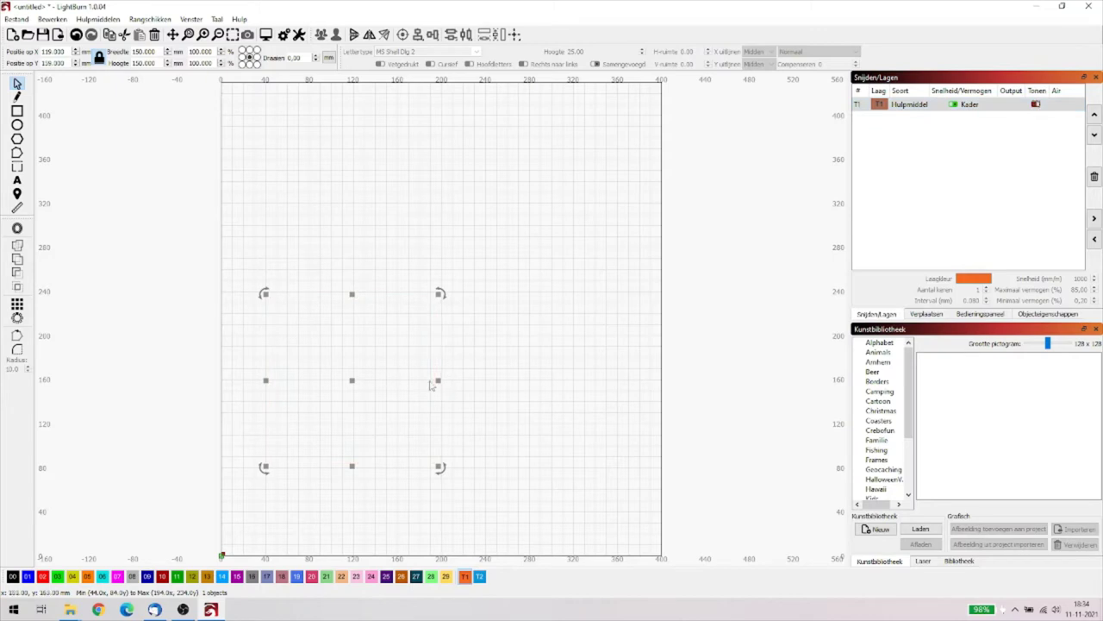
left_click(1037, 105)
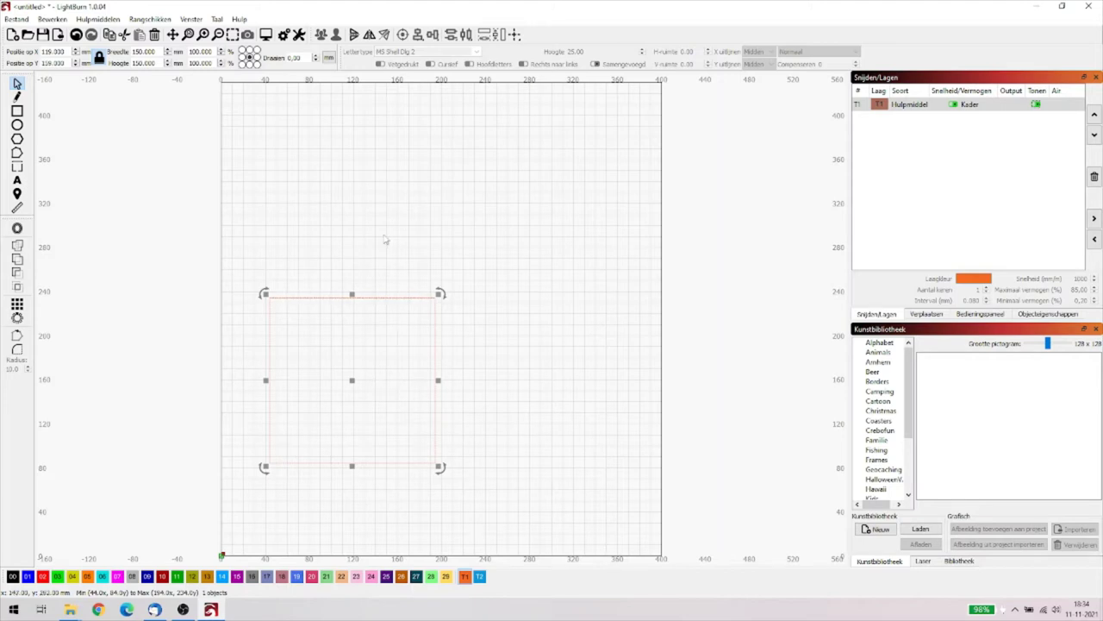
Import the Sinterklaas colouring-page PNG from the Video tegel folder on the desktop.
left_click(203, 36)
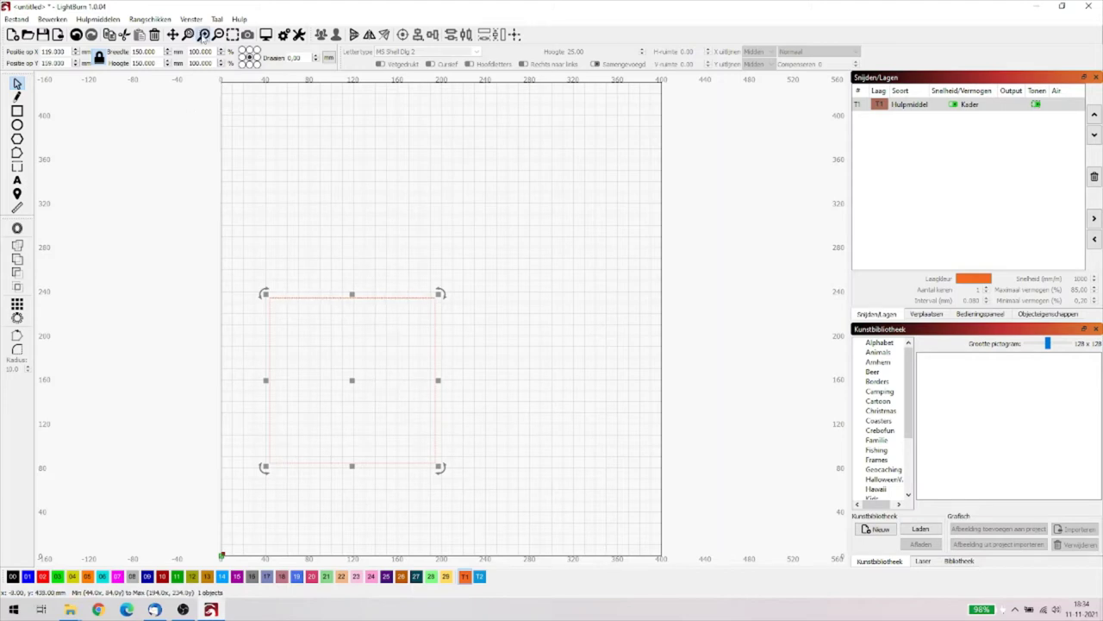
left_click(204, 37)
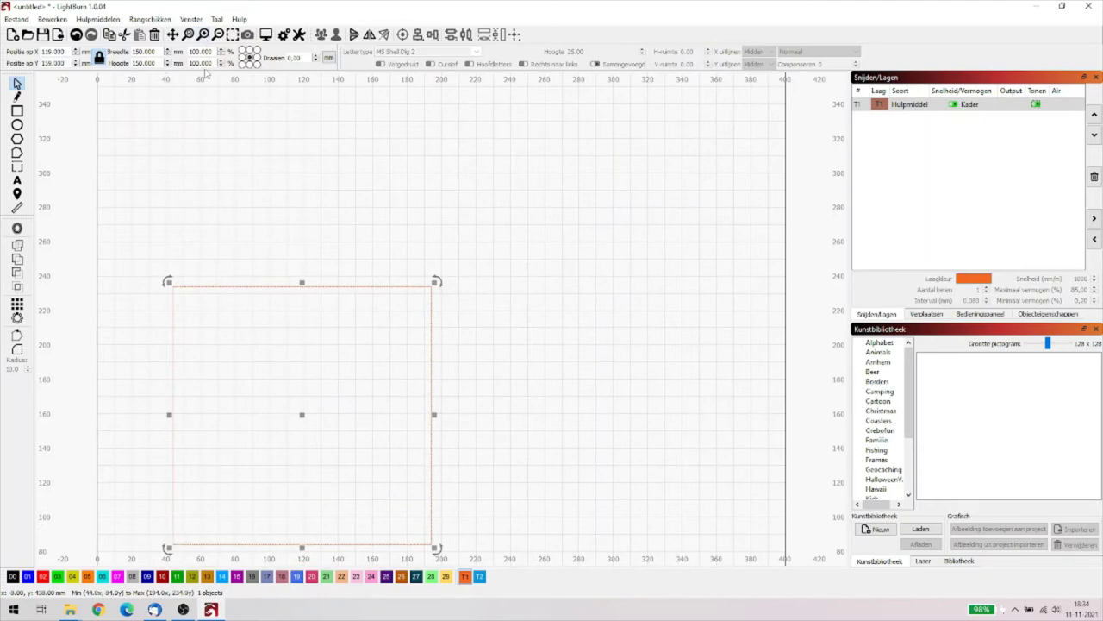
left_click(173, 36)
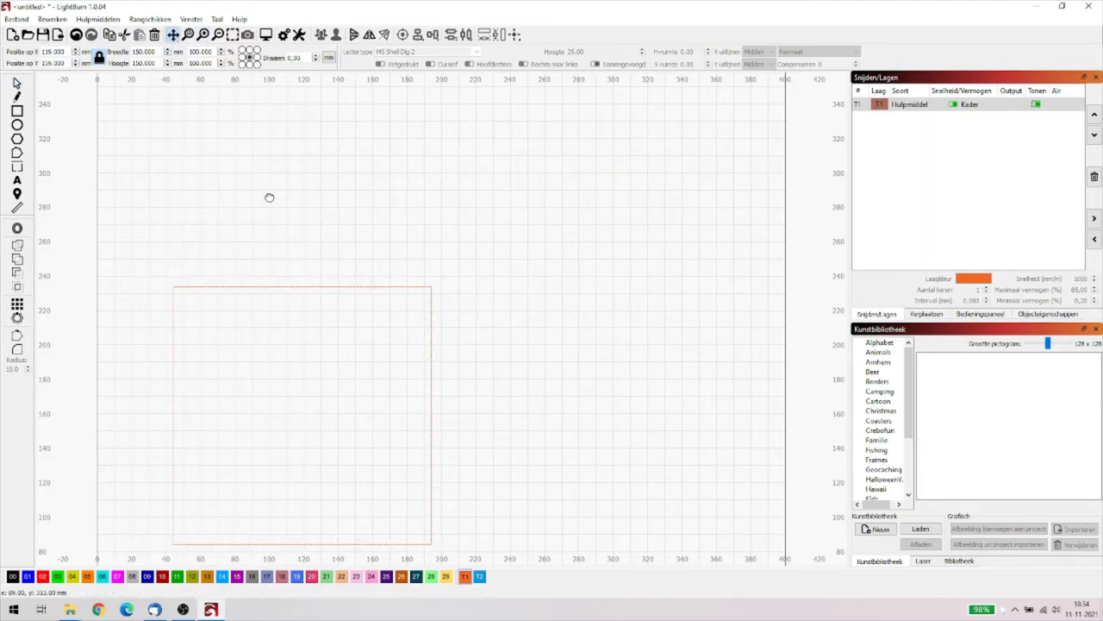
left_click_drag(279, 220, 360, 113)
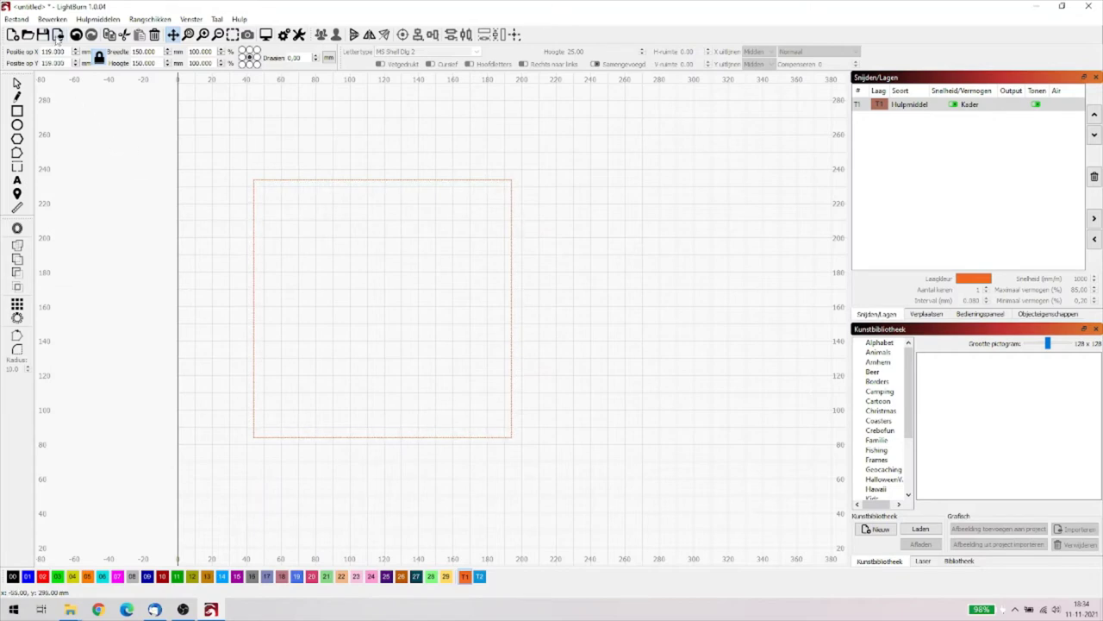
left_click(57, 36)
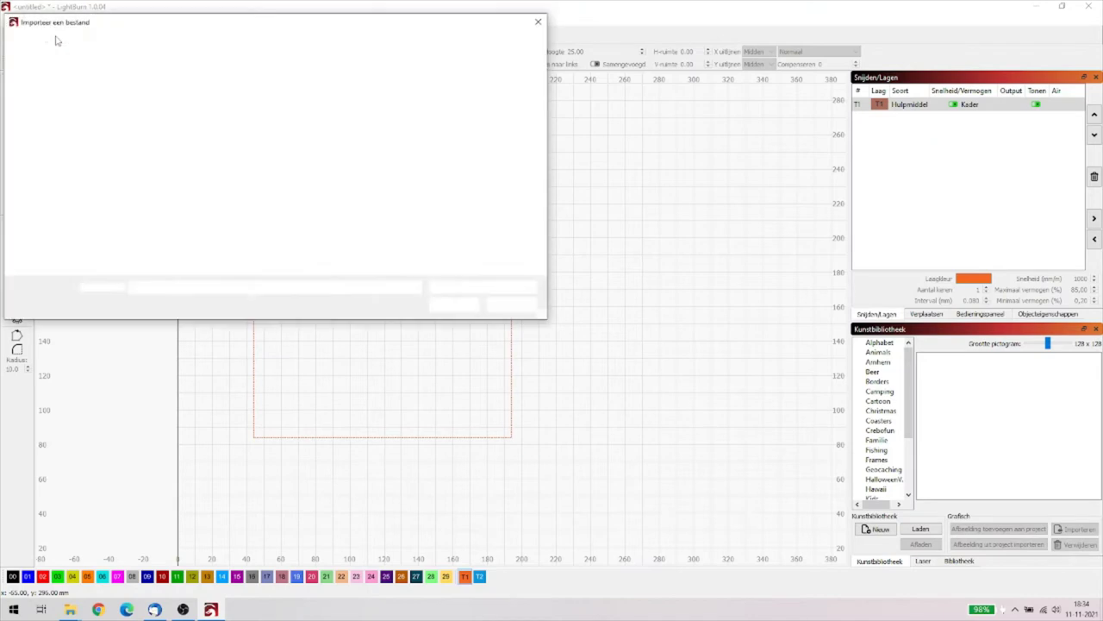
left_click(138, 195)
double_click(138, 196)
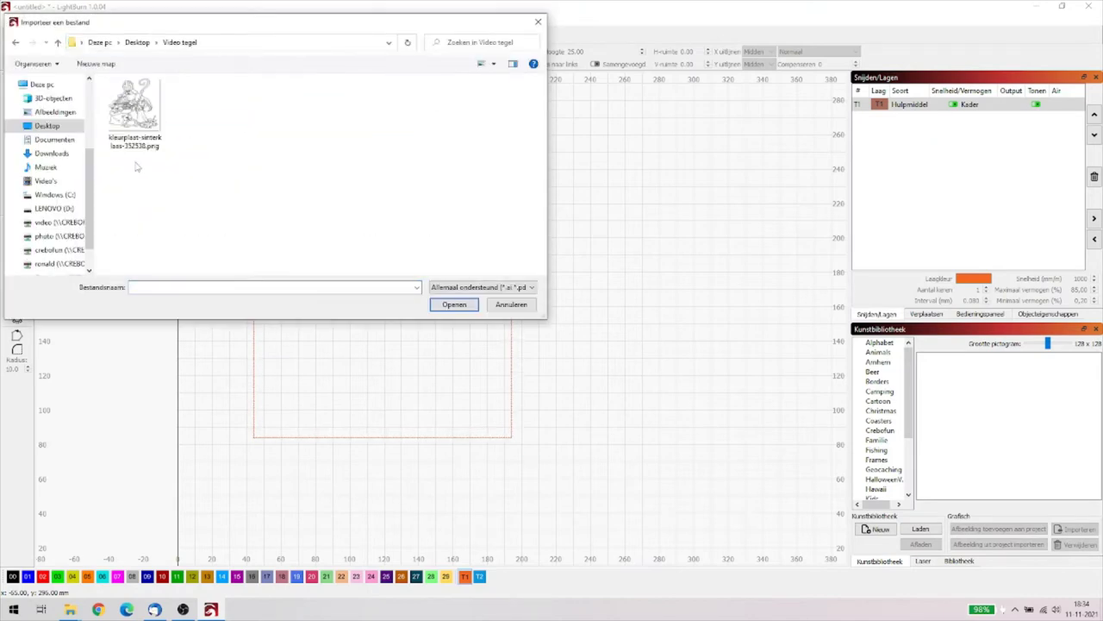
double_click(133, 108)
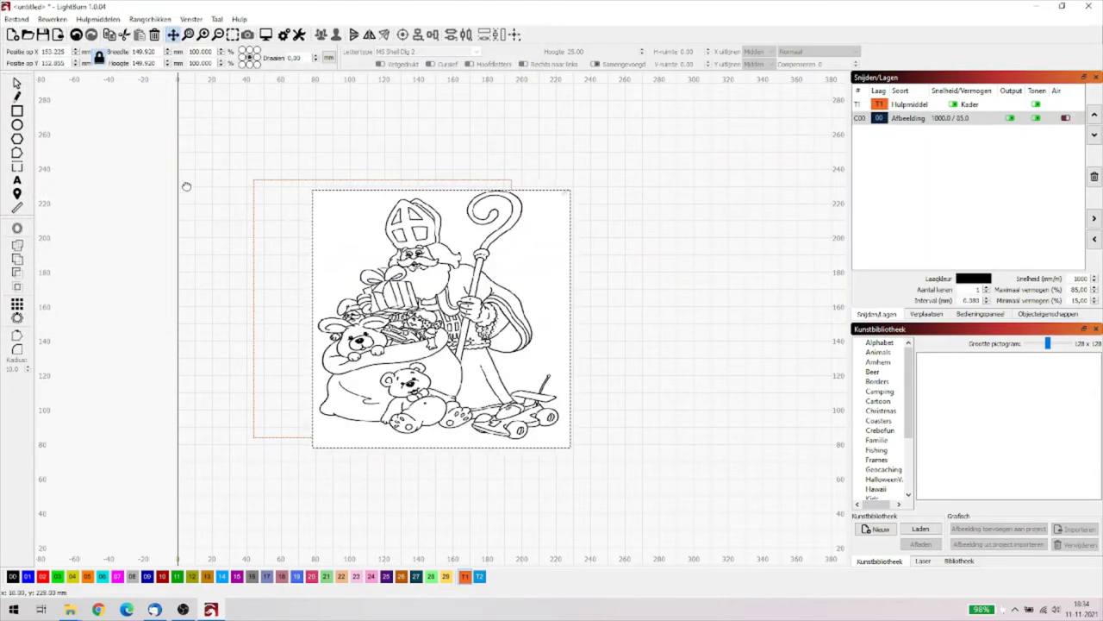
Move the imported image so that it lines up with the 150 mm square frame, and deselect it.
left_click(16, 82)
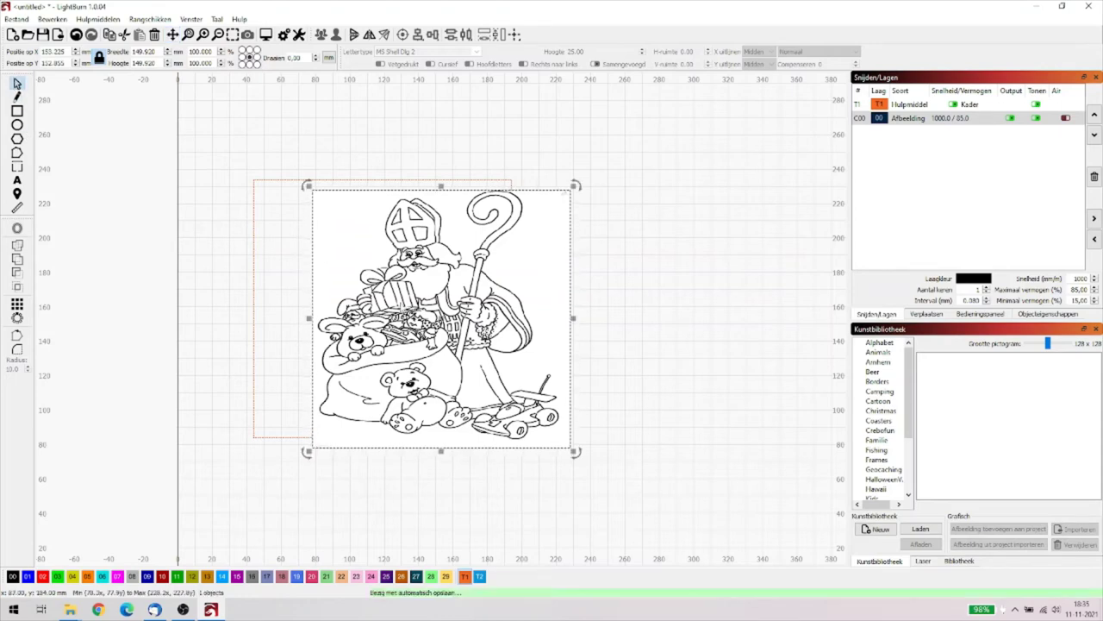
left_click_drag(437, 316, 383, 291)
left_click(591, 366)
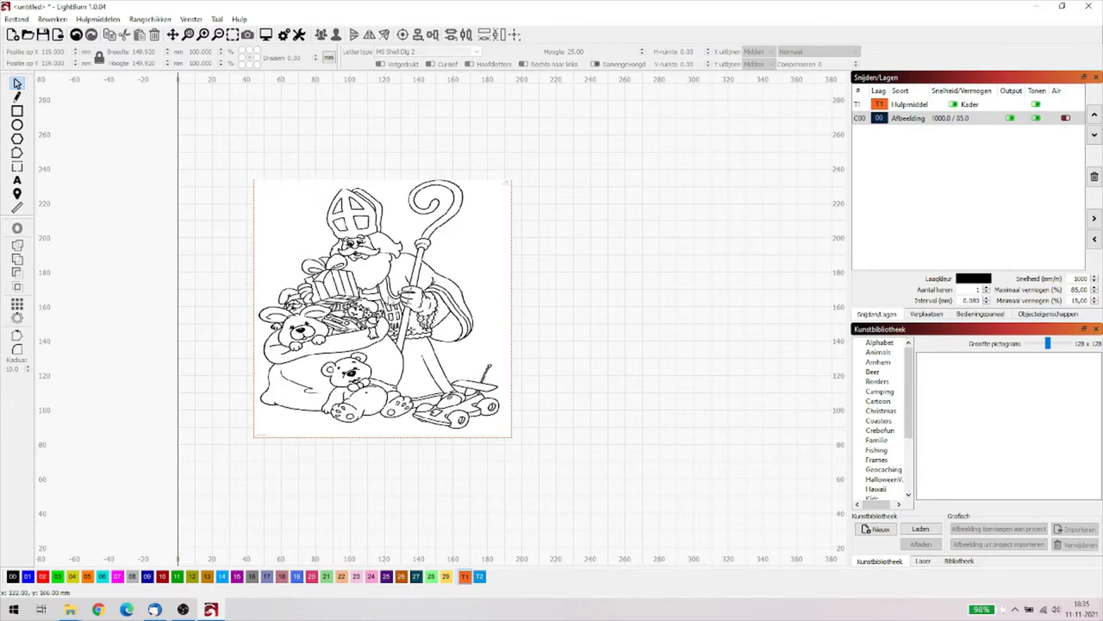
Open Adjust Image for the Sinterklaas drawing, try a lower contrast and set the contrast to -1.
left_click(387, 296)
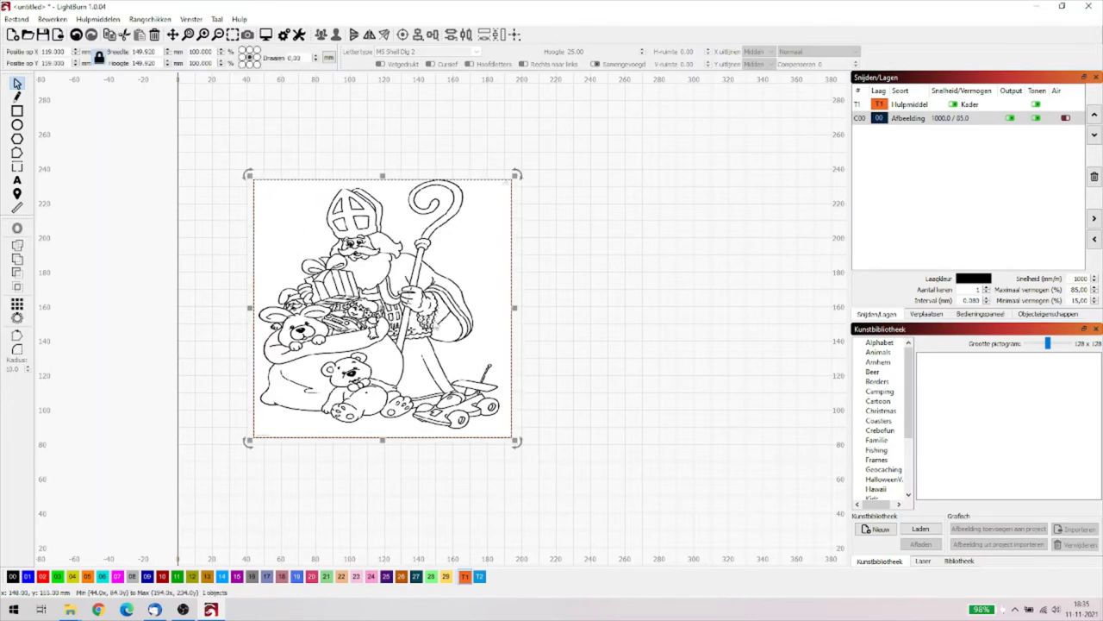
right_click(436, 324)
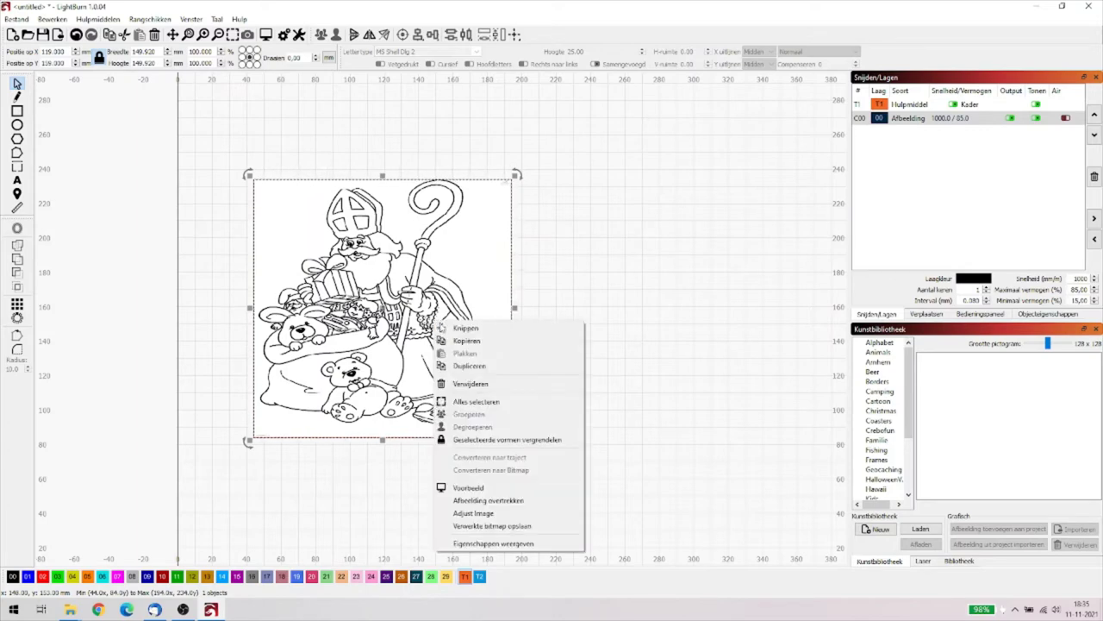
left_click(486, 515)
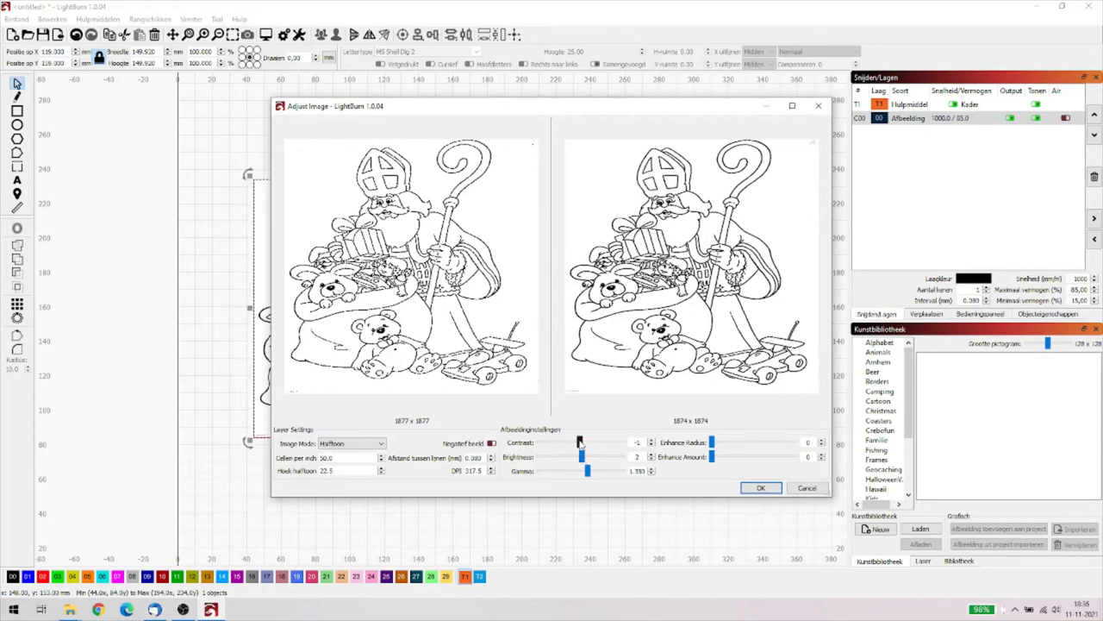
left_click_drag(580, 442, 580, 443)
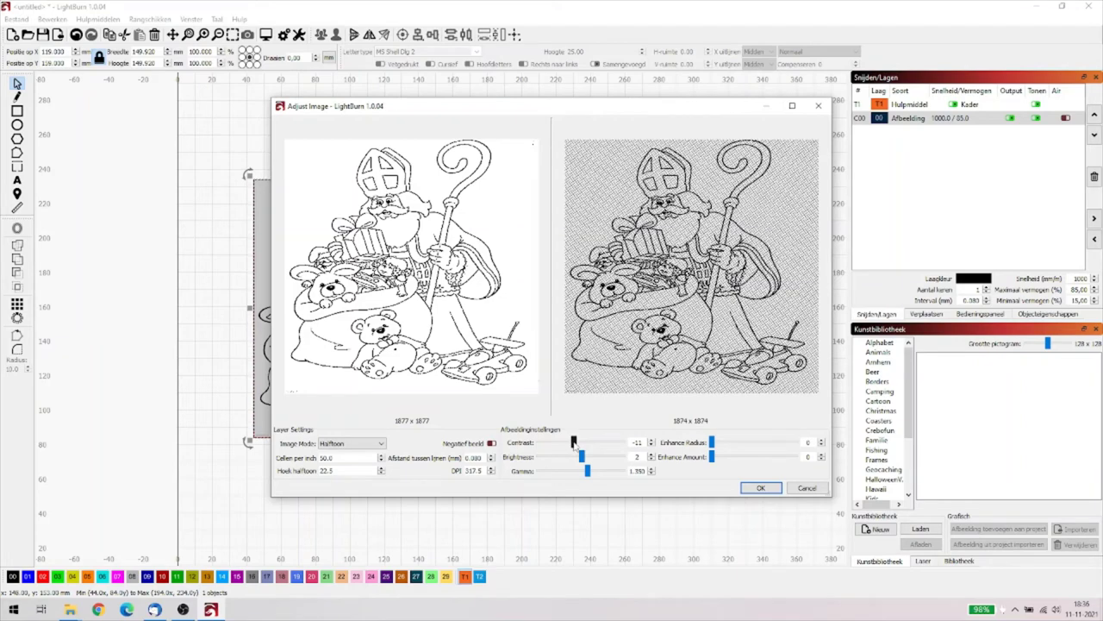
left_click_drag(578, 443, 581, 446)
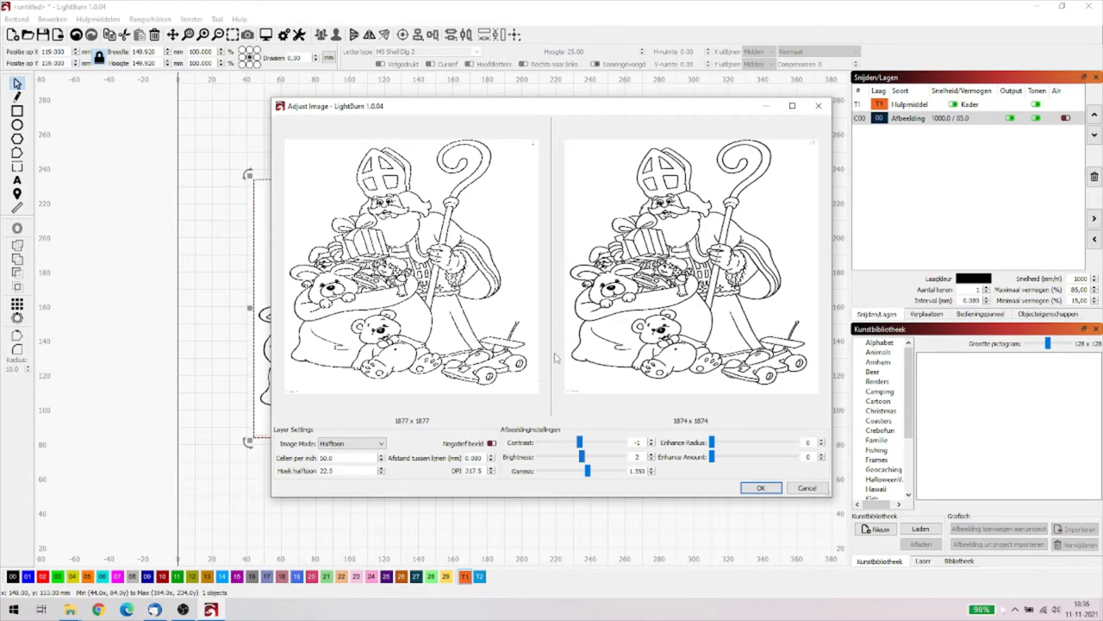
Try the Drempelwaarde image mode for the drawing and switch the mode to Krantenpapier.
left_click(337, 448)
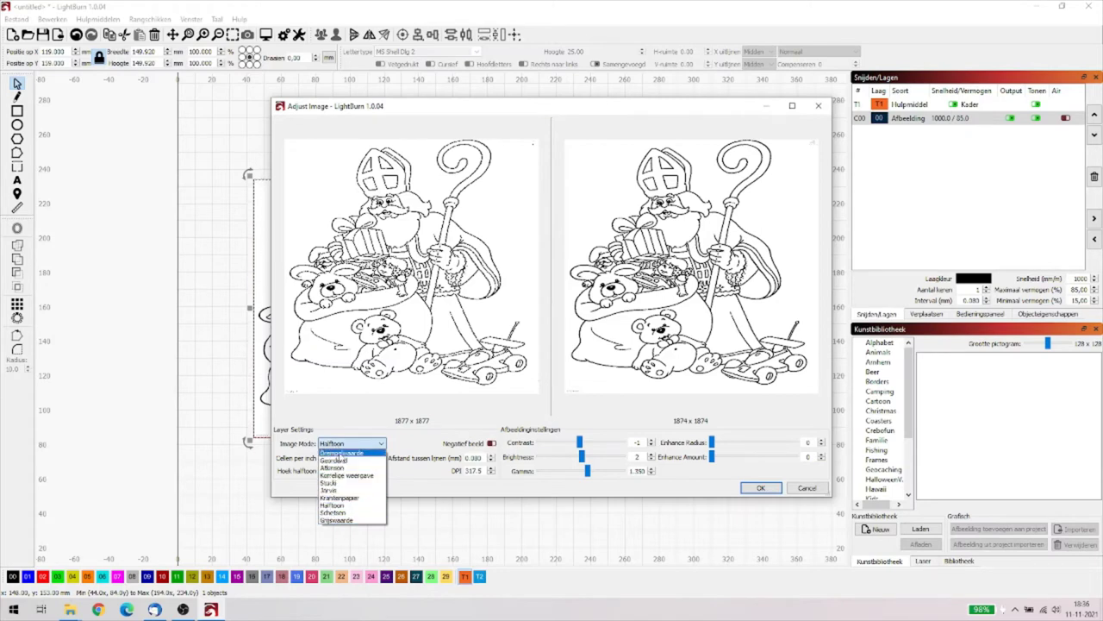
left_click(342, 453)
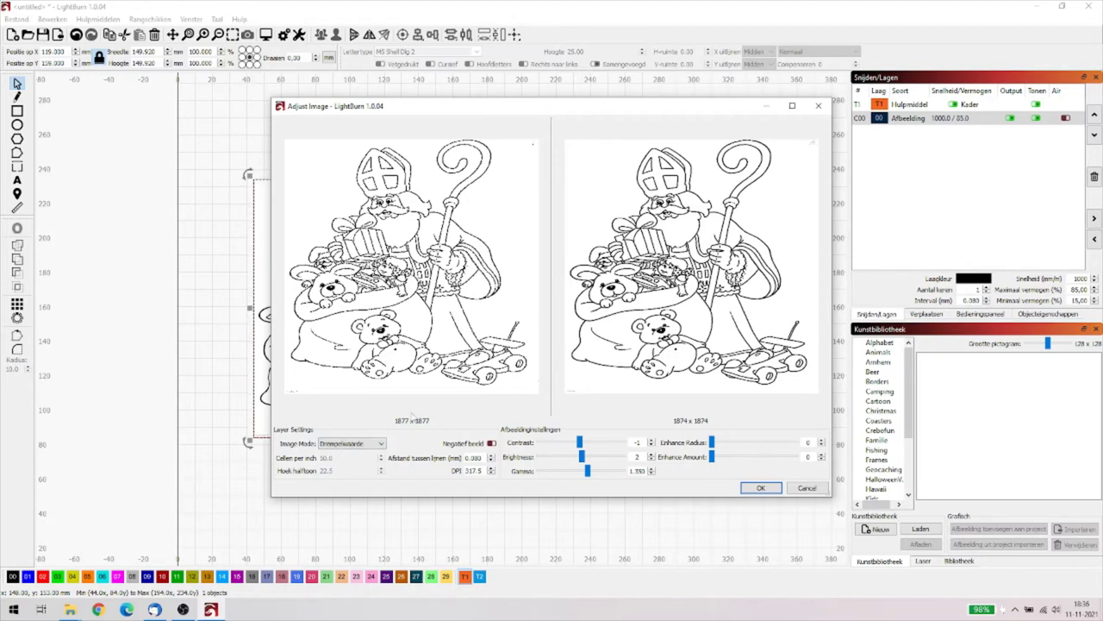
left_click(373, 446)
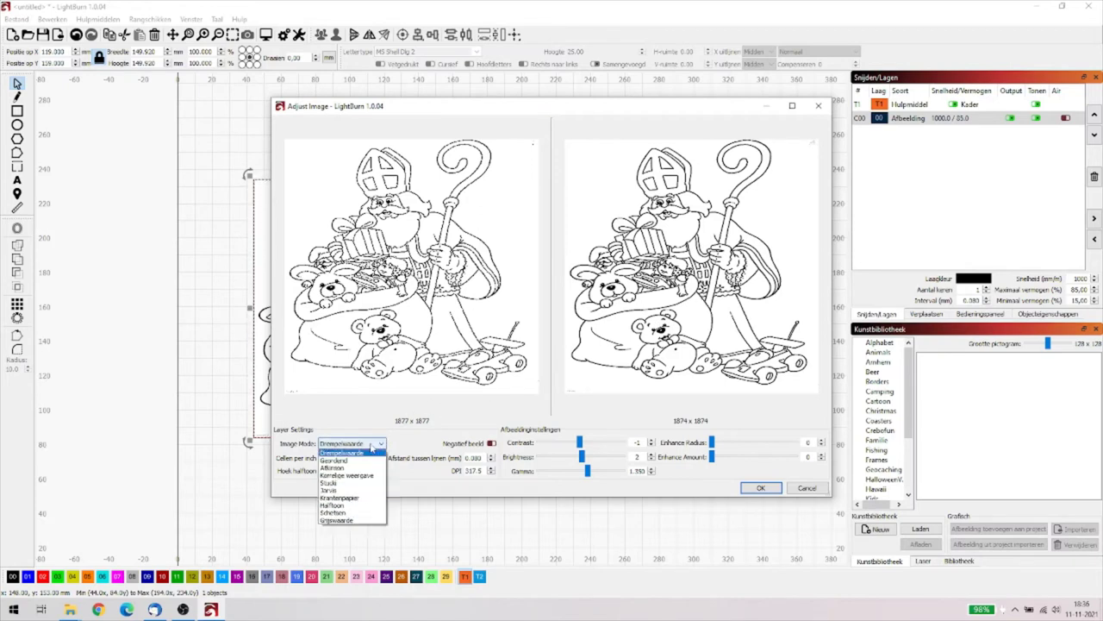
left_click(339, 498)
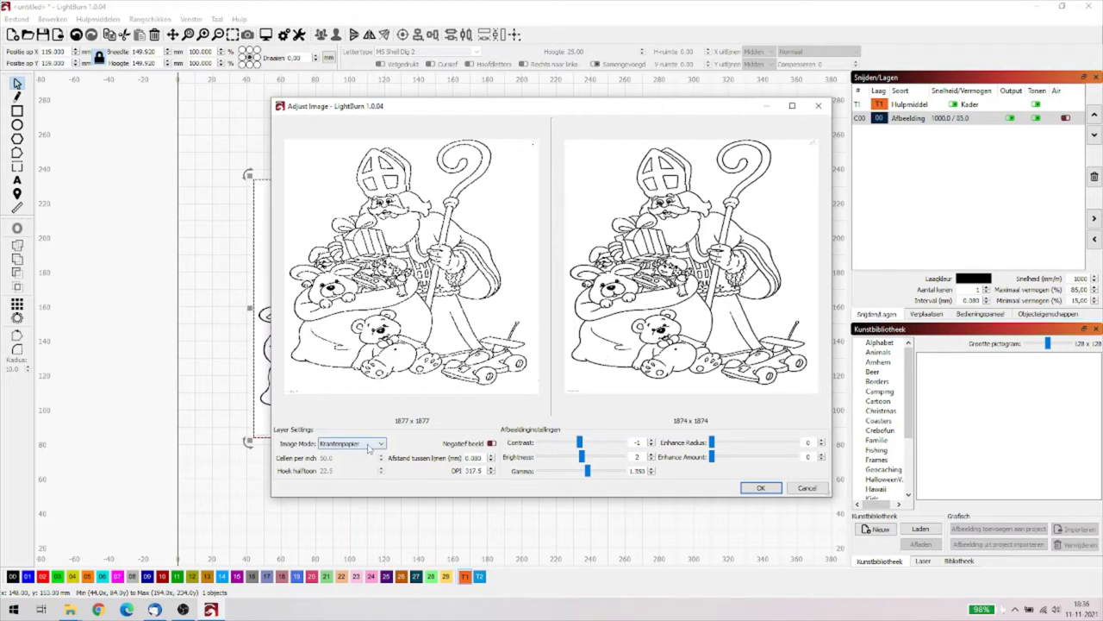
Switch the drawing's image mode to Halftoon, try a higher Enhance Amount and reset it to 0, and apply the adjustments.
left_click(354, 443)
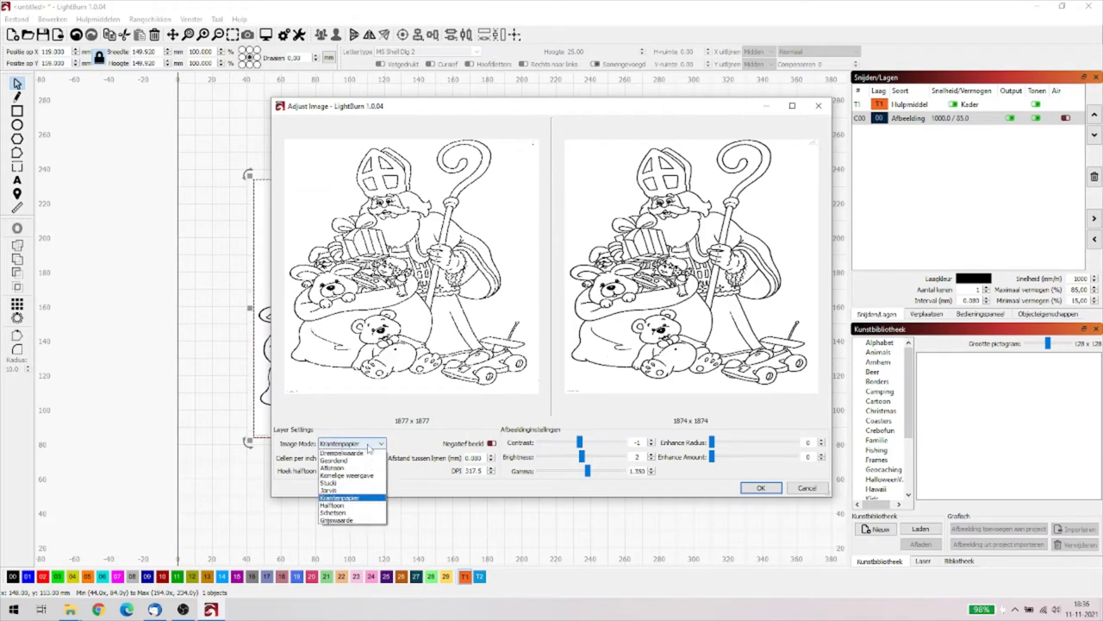
left_click(337, 505)
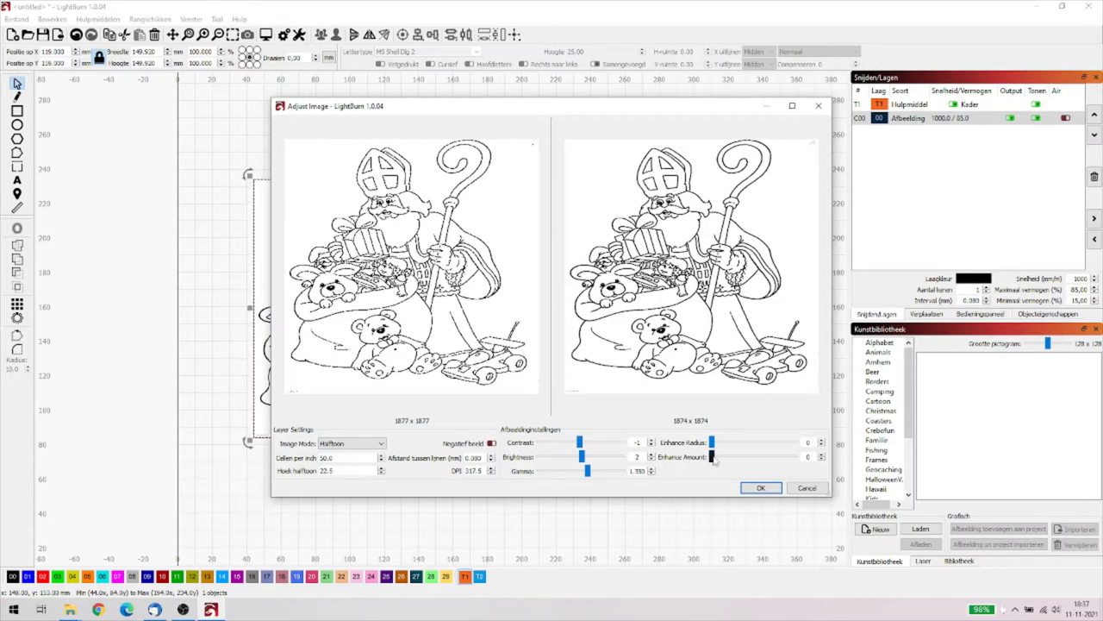
left_click_drag(713, 460, 794, 458)
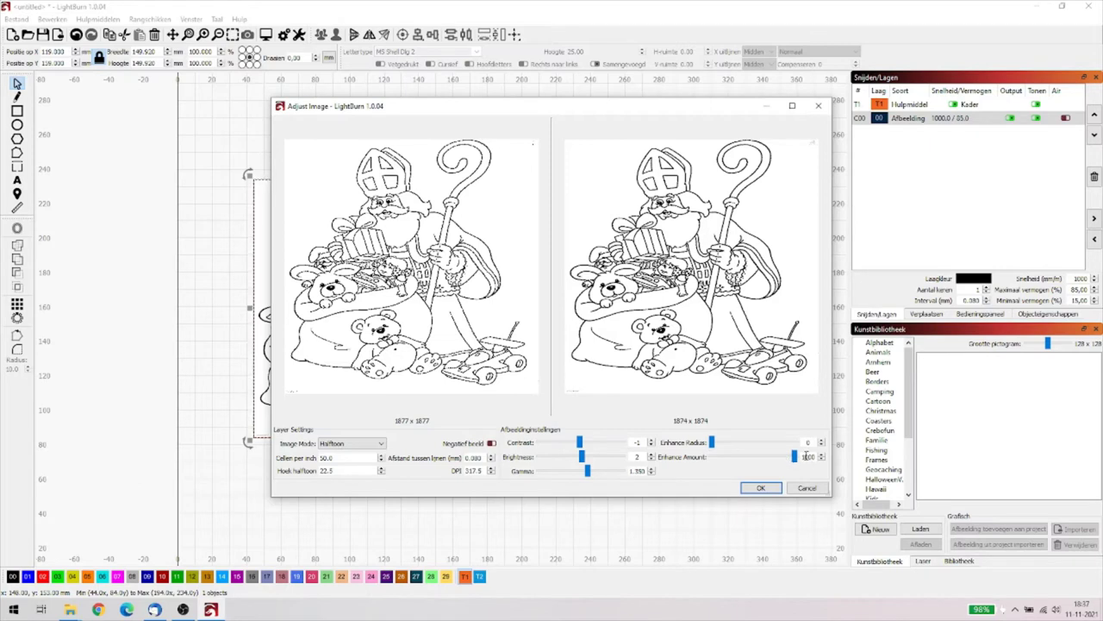
left_click_drag(797, 459, 698, 457)
left_click(755, 489)
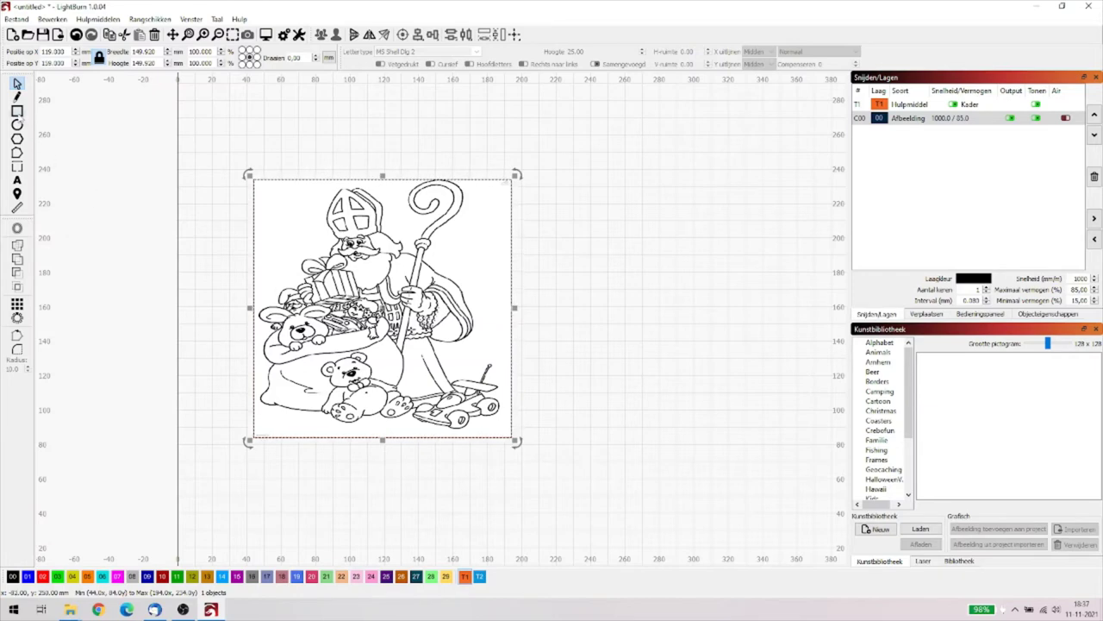
left_click(17, 110)
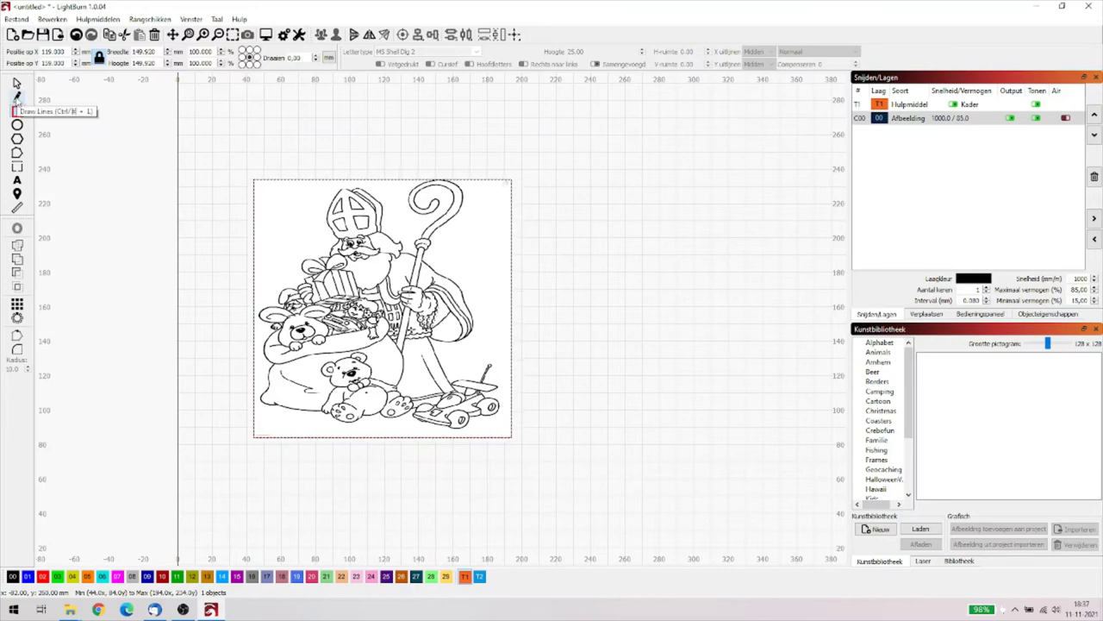
left_click(17, 83)
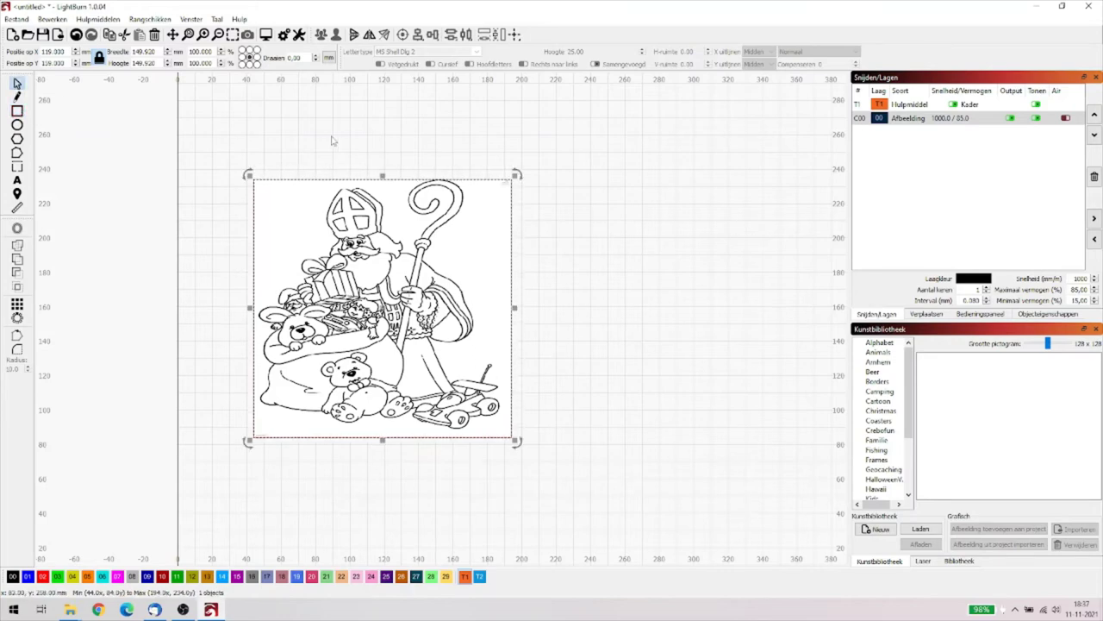
left_click(340, 141)
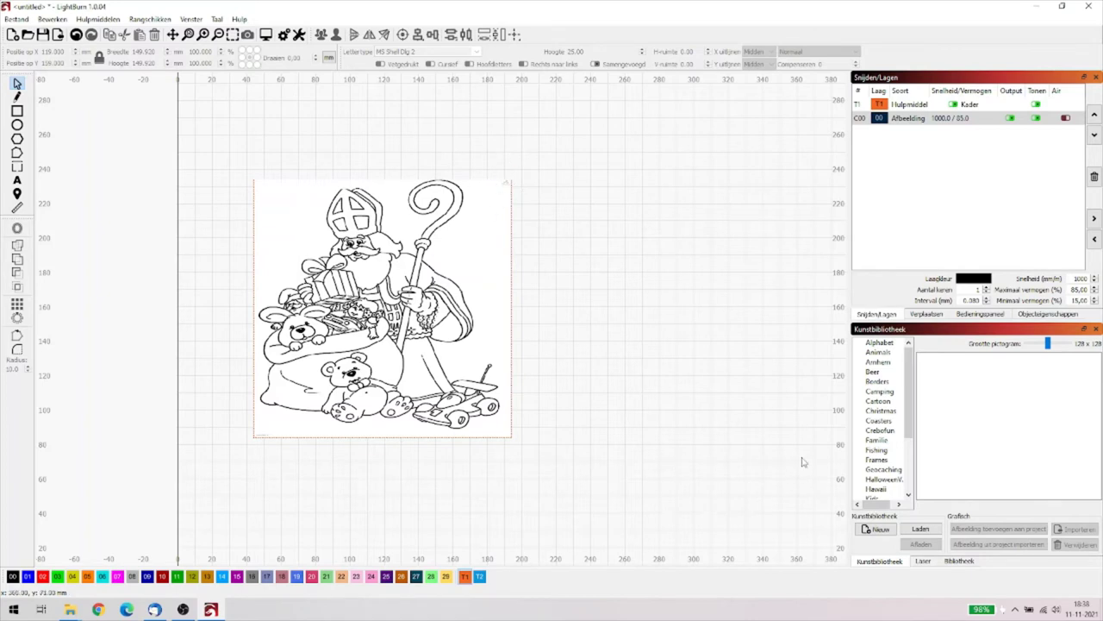
Place the trademark logo from the Crebofun art library in the lower-left corner of the tile drawing and deselect it.
left_click(877, 430)
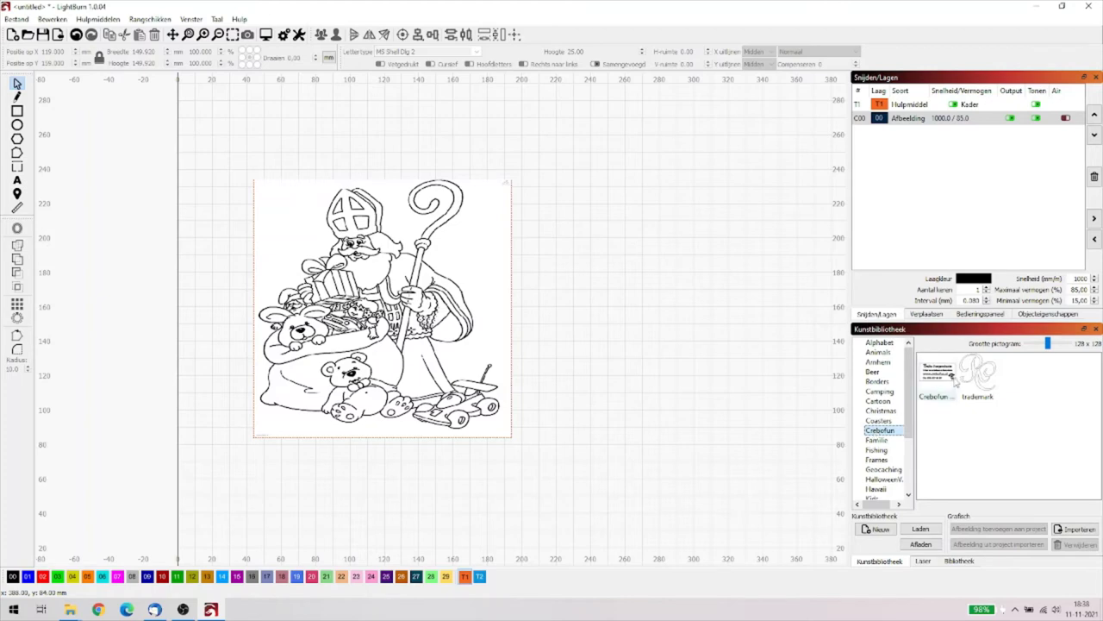
left_click(978, 377)
mouse_move(978, 377)
left_mouse_down()
mouse_move(751, 374)
mouse_move(465, 420)
mouse_move(261, 418)
mouse_move(271, 422)
left_mouse_up()
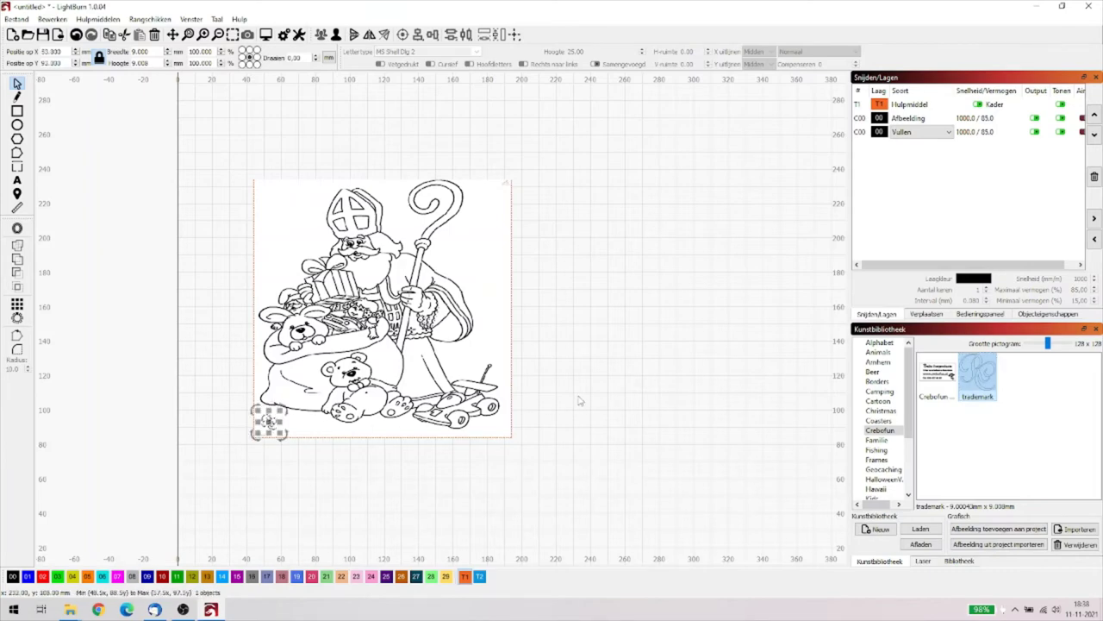
left_click(580, 400)
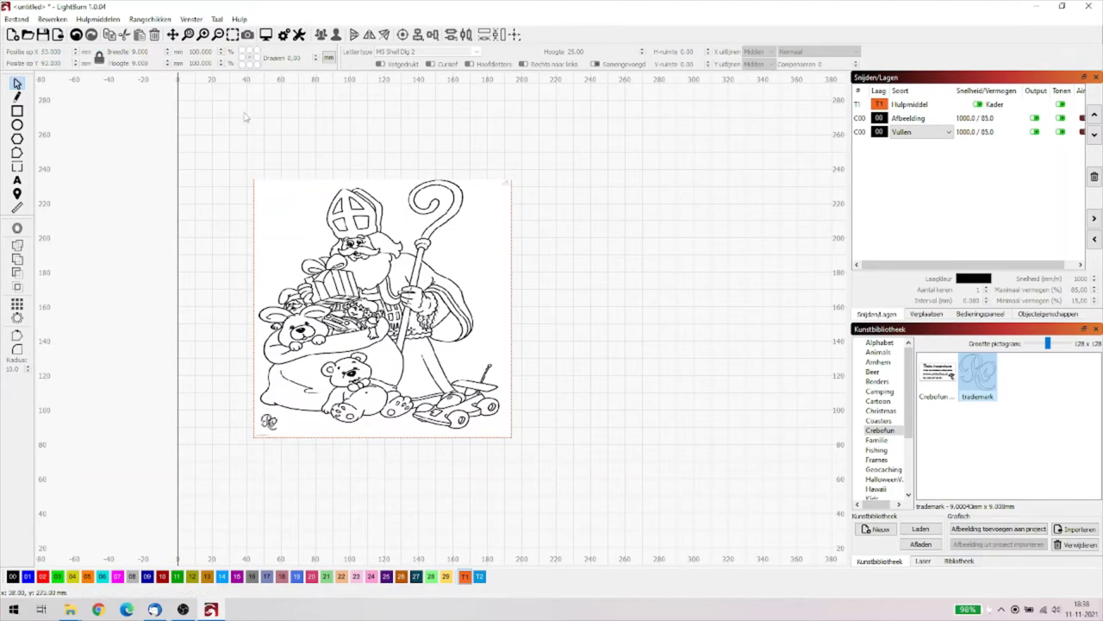
Examine the tile drawing with the placed trademark up close and compare the image and fill entries of layer C00.
left_click(204, 36)
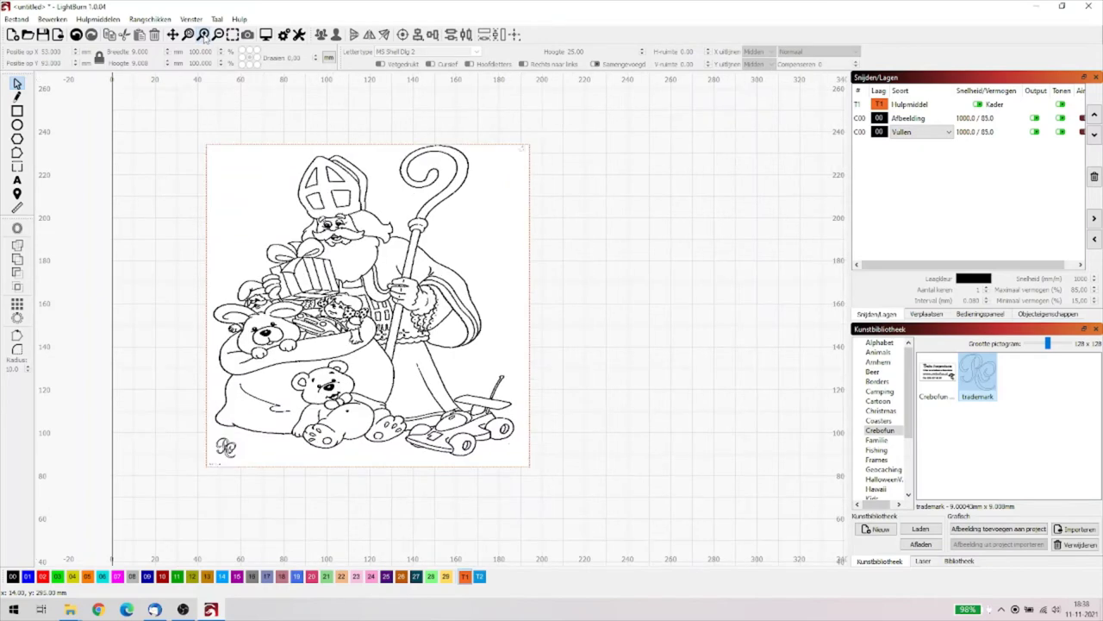
left_click(204, 36)
left_click(205, 37)
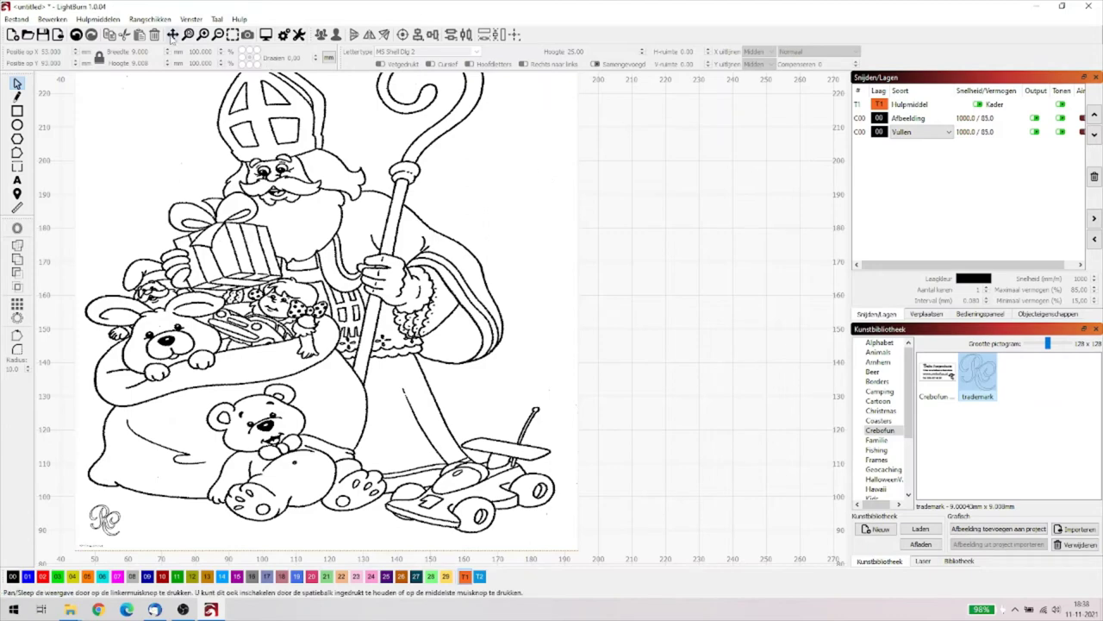
left_click(172, 36)
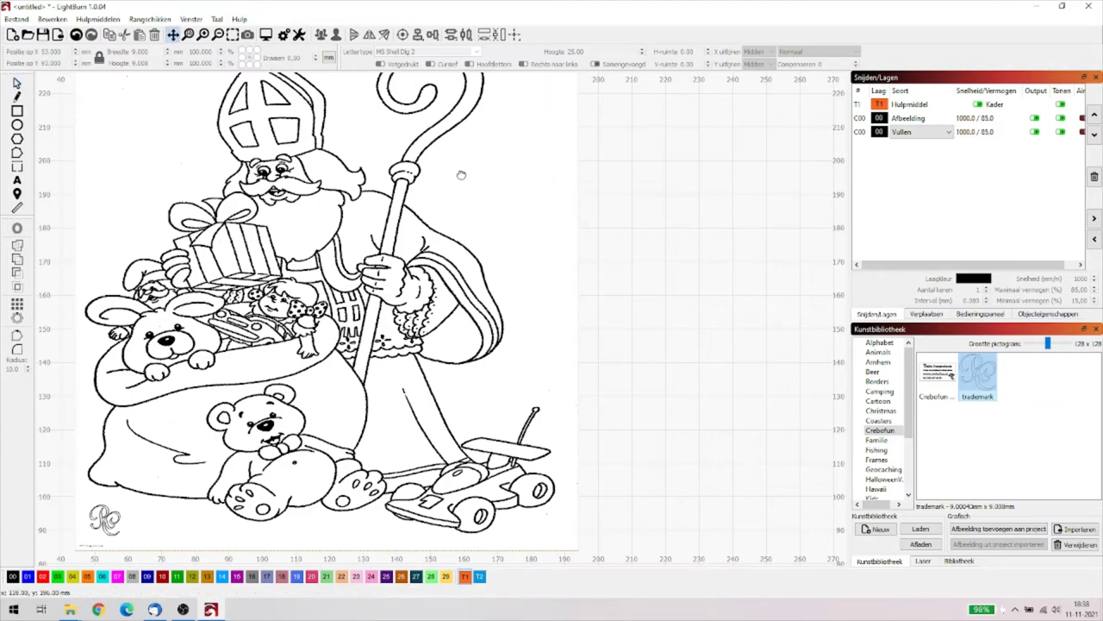
left_click_drag(461, 175, 511, 231)
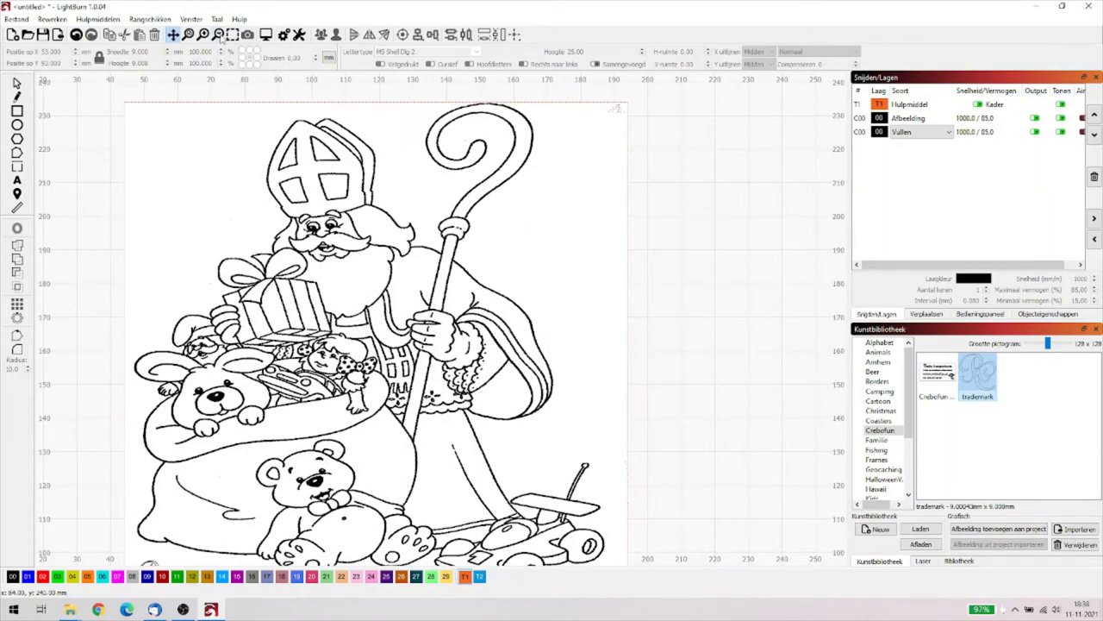
left_click(219, 34)
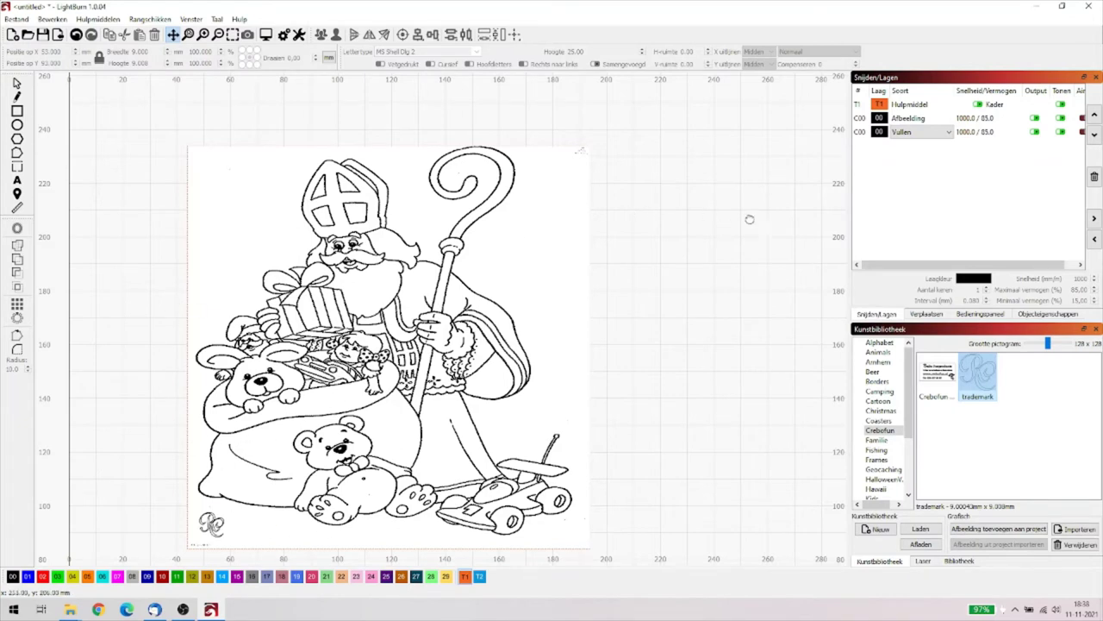
left_click(862, 120)
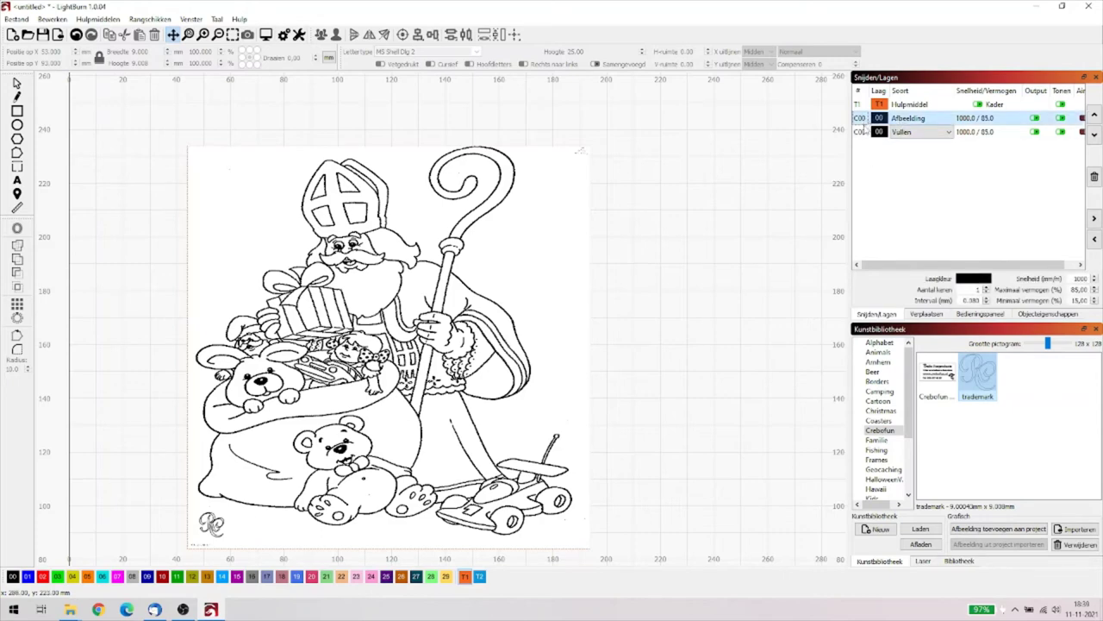
left_click(864, 132)
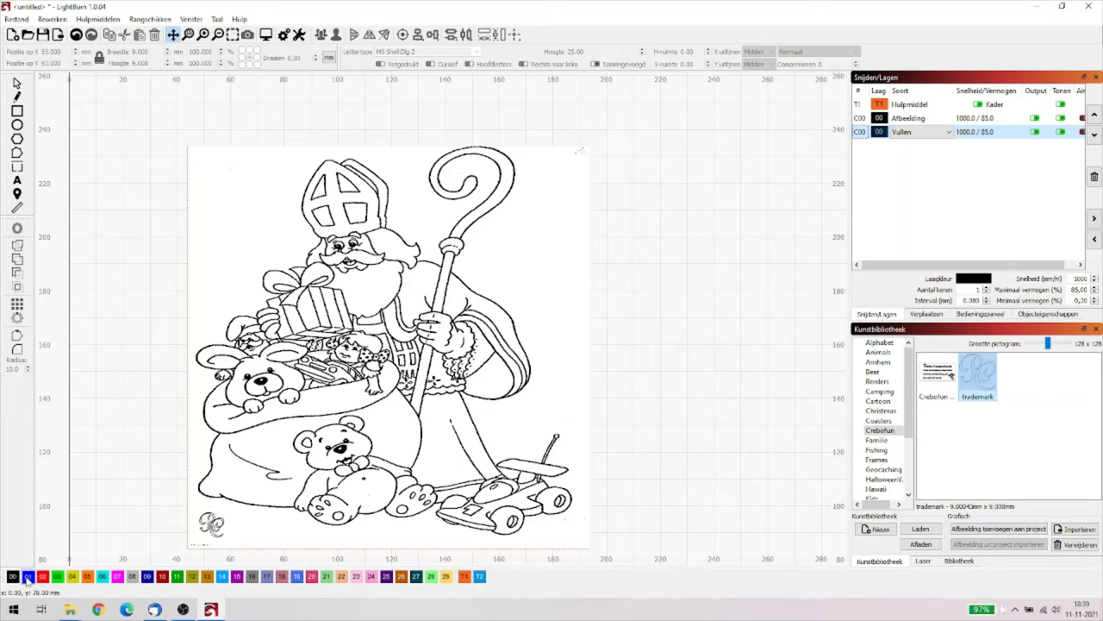
Assign the trademark logo to the blue layer 01 and deselect it.
left_click(177, 495)
left_click(16, 83)
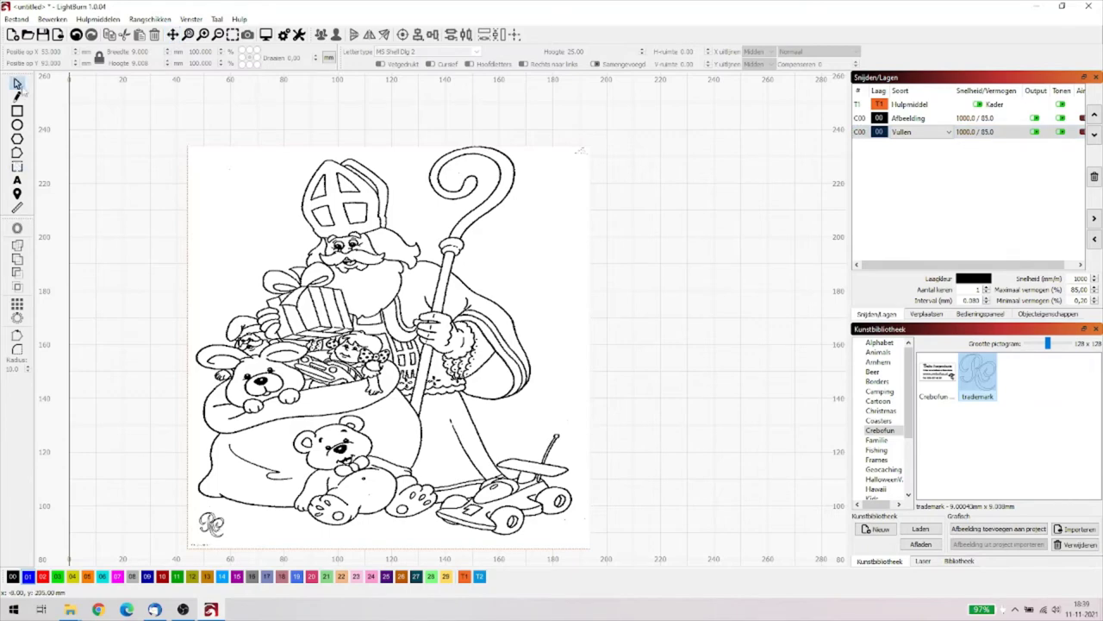
left_click(212, 524)
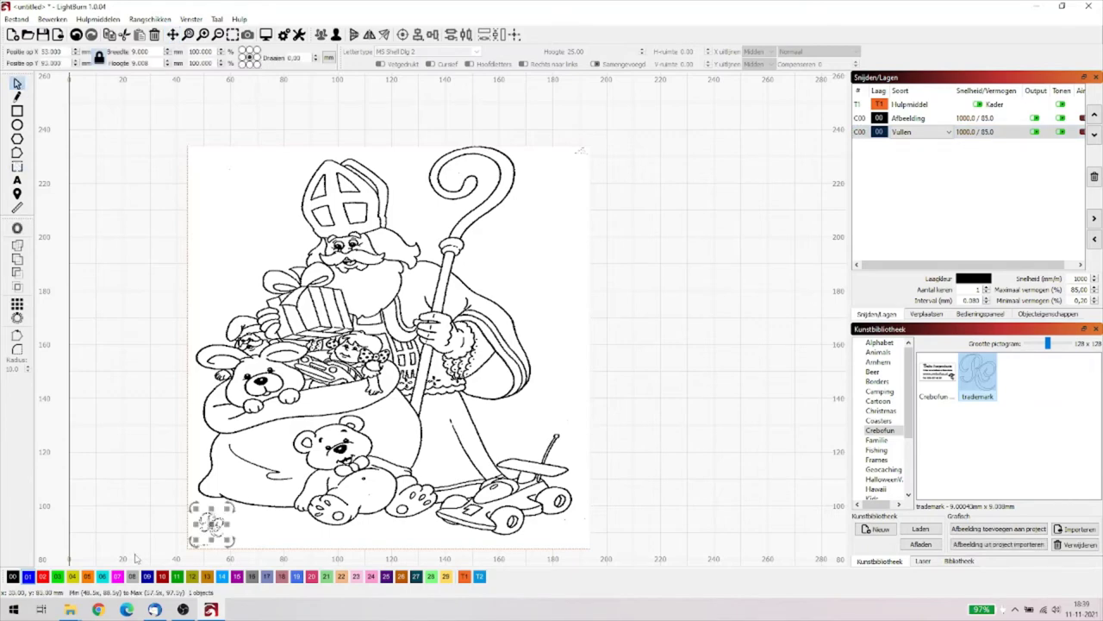
left_click(29, 576)
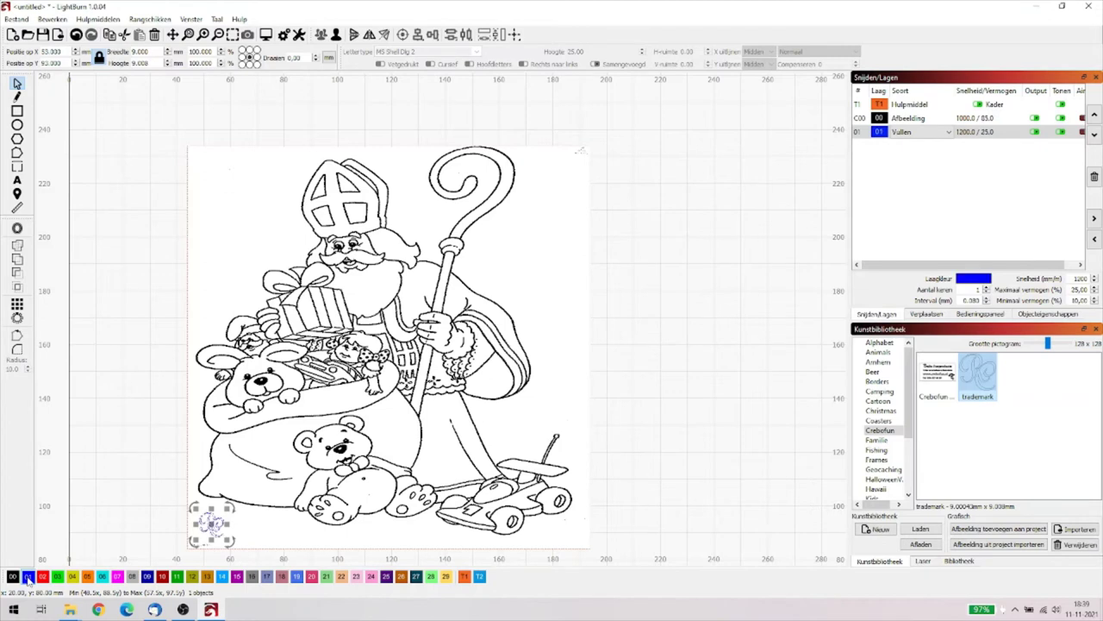
left_click(641, 370)
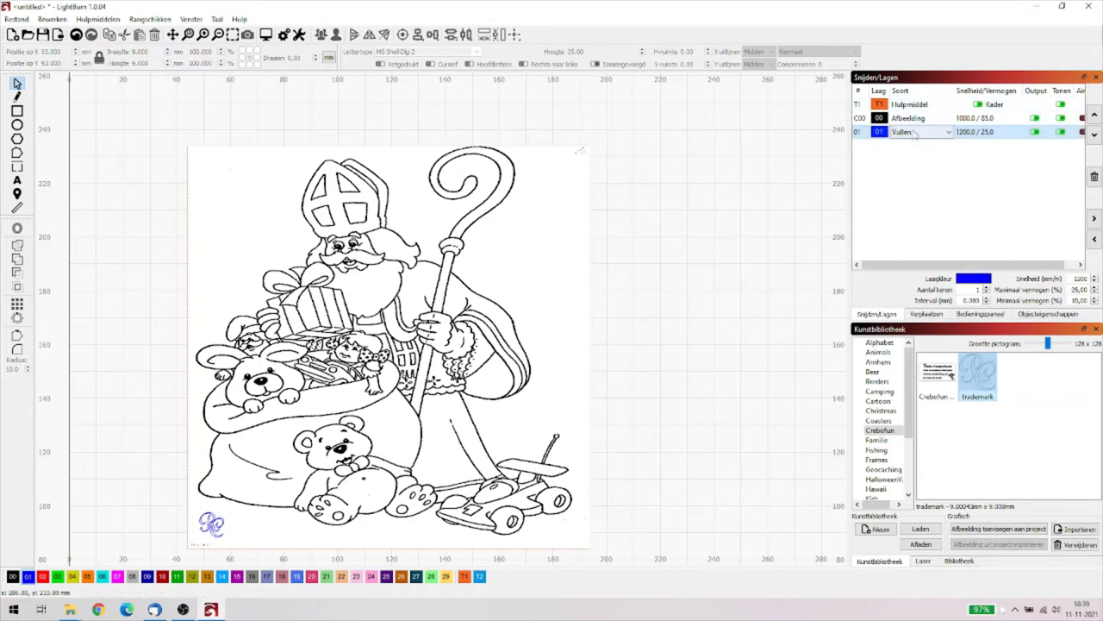
Preview the tile engraving, and review the cut settings and contents of the Afbeelding layer C00.
left_click(266, 36)
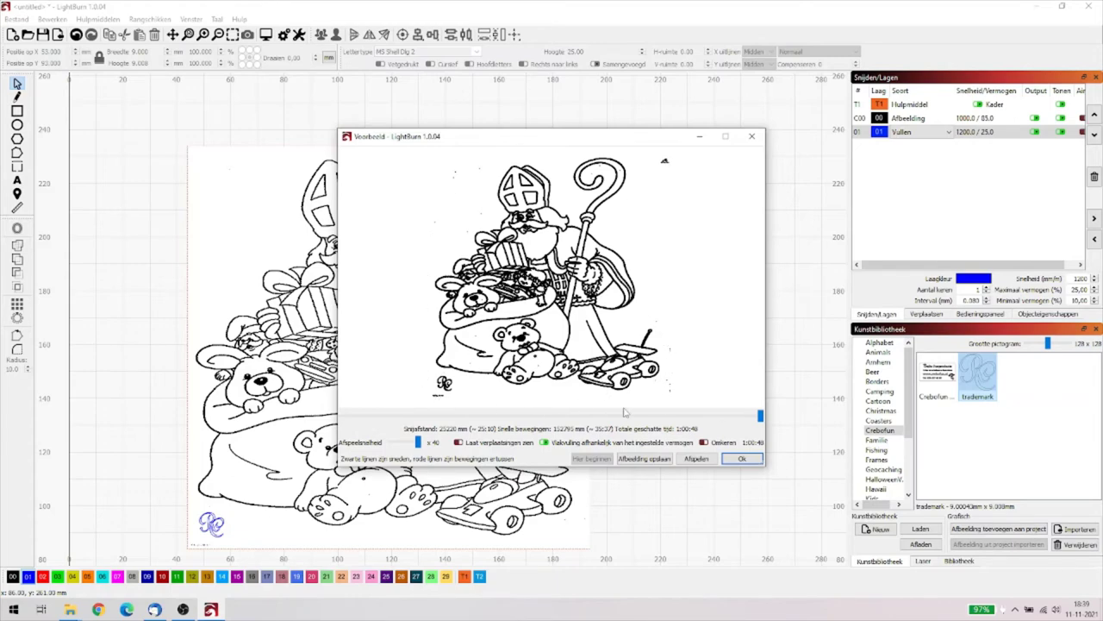
left_click(739, 459)
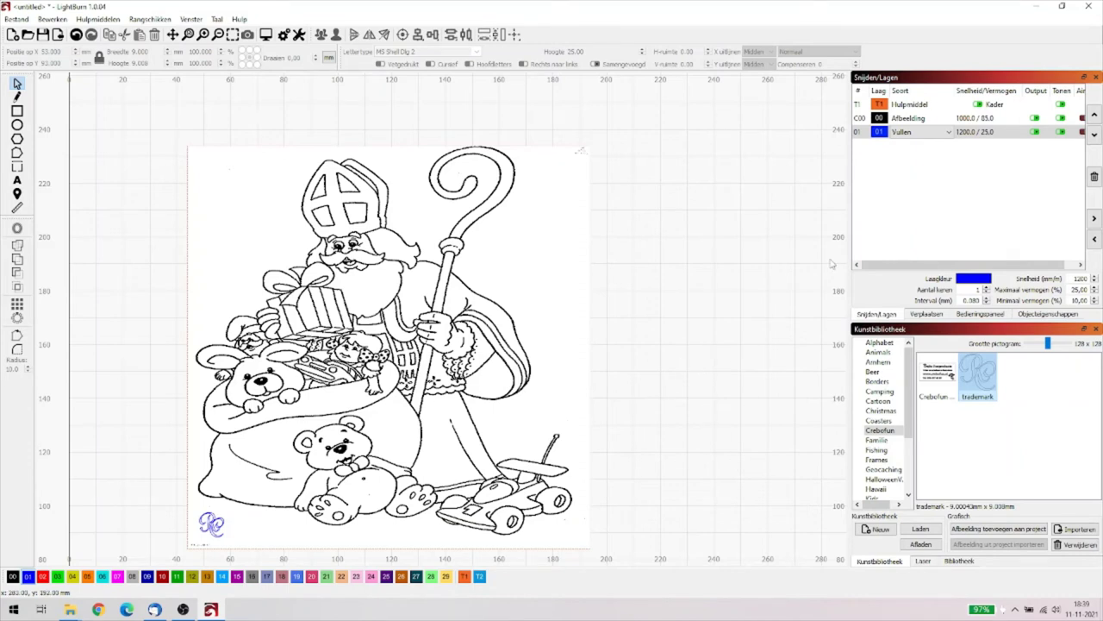
double_click(976, 123)
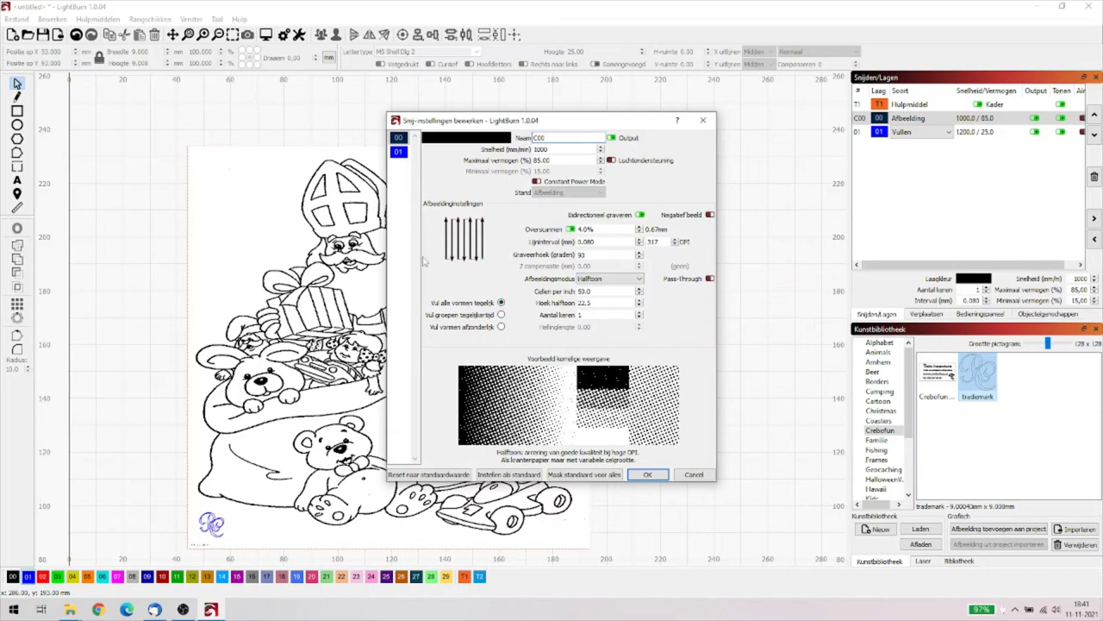
left_click(648, 475)
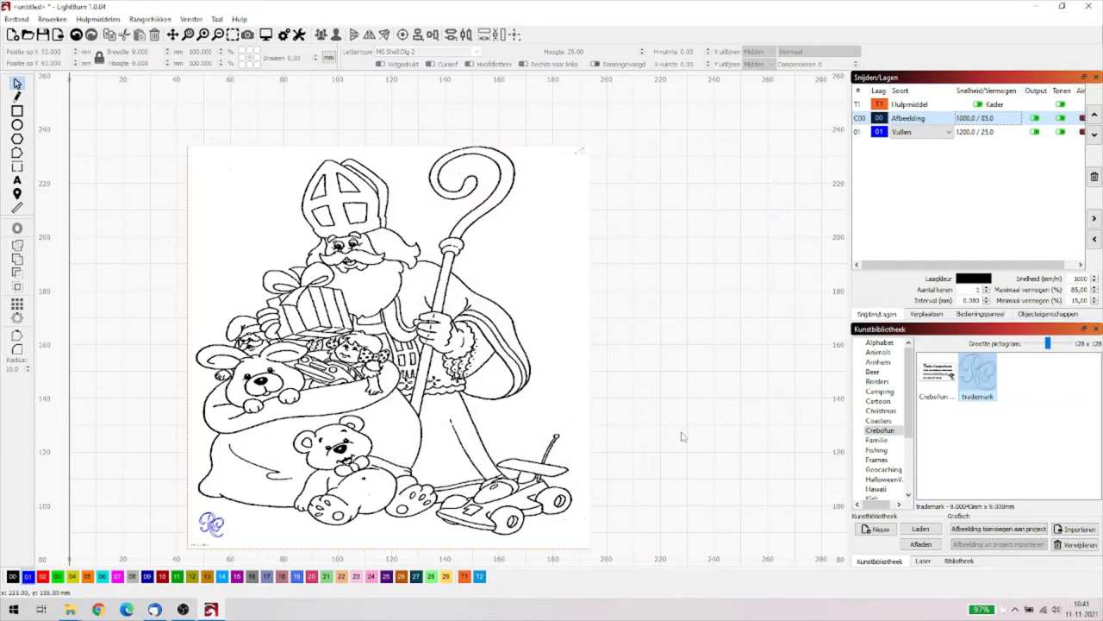
left_click(858, 120)
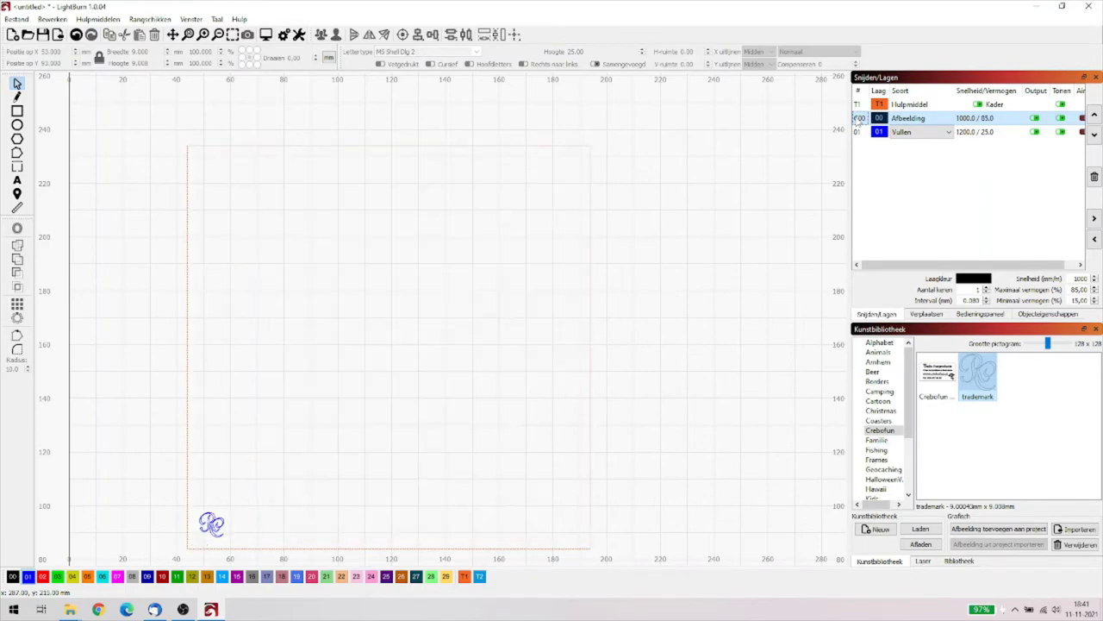
Set the Vullen layer 01 to a speed of 1000 mm/min and a maximum power of 85%.
left_click(981, 134)
double_click(981, 133)
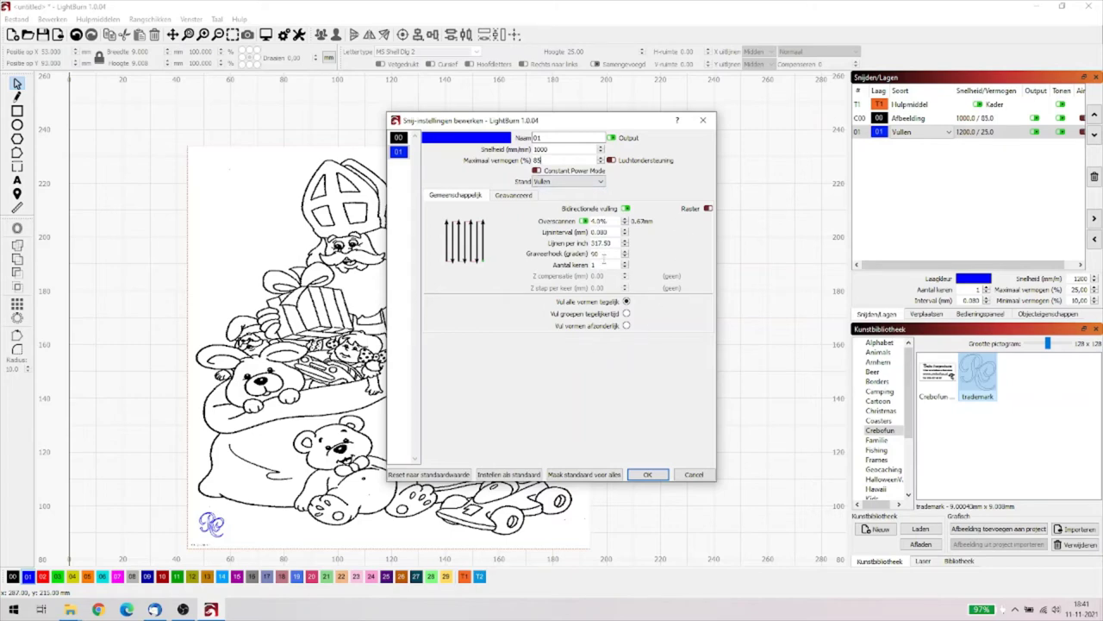
left_click(648, 474)
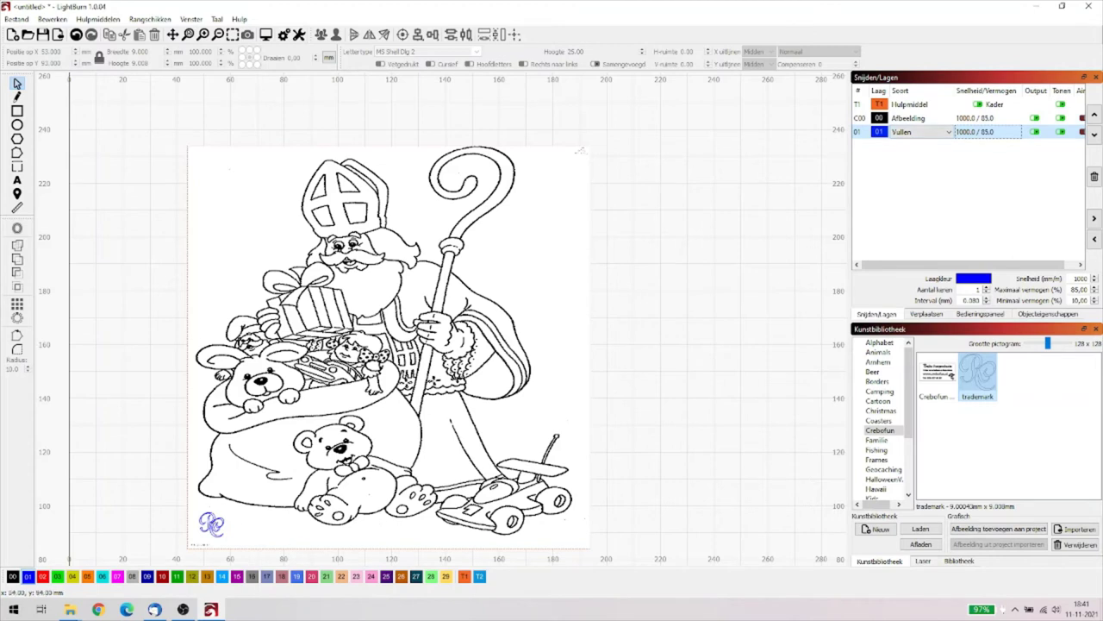
left_click(1035, 131)
Save the project as Sinterklaas in the Lbrn folder as a LightBurn project.
left_click(17, 19)
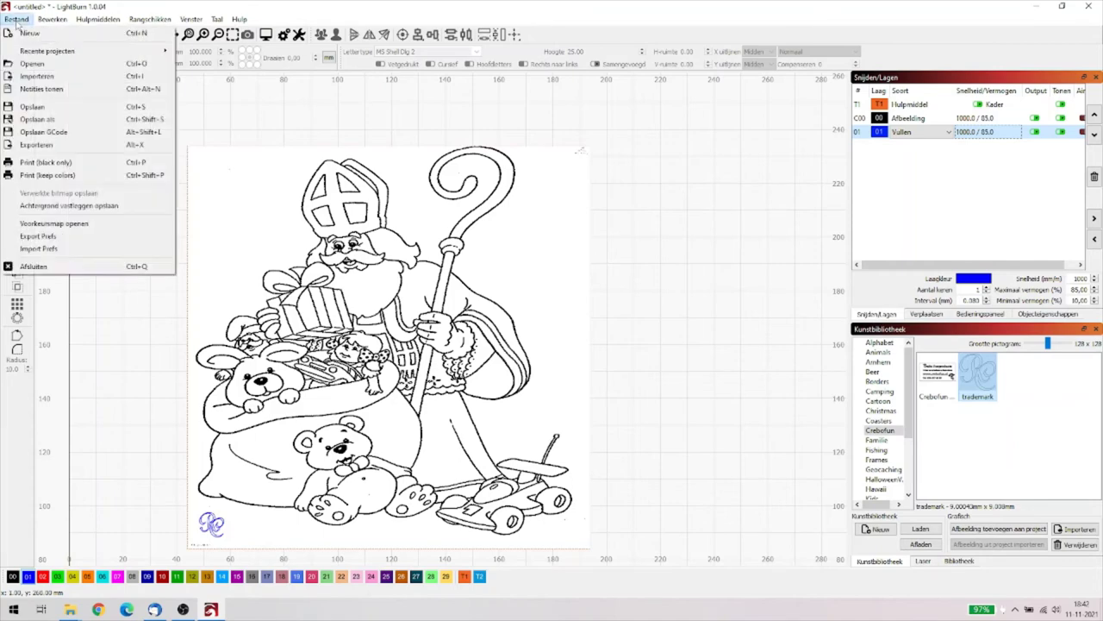
left_click(39, 120)
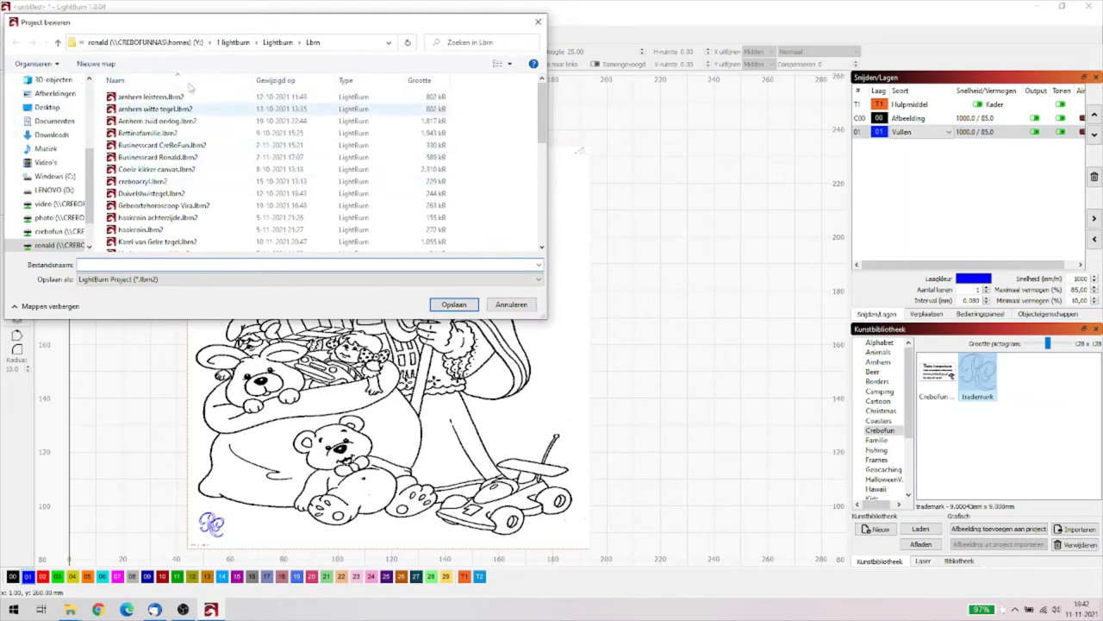
type("S")
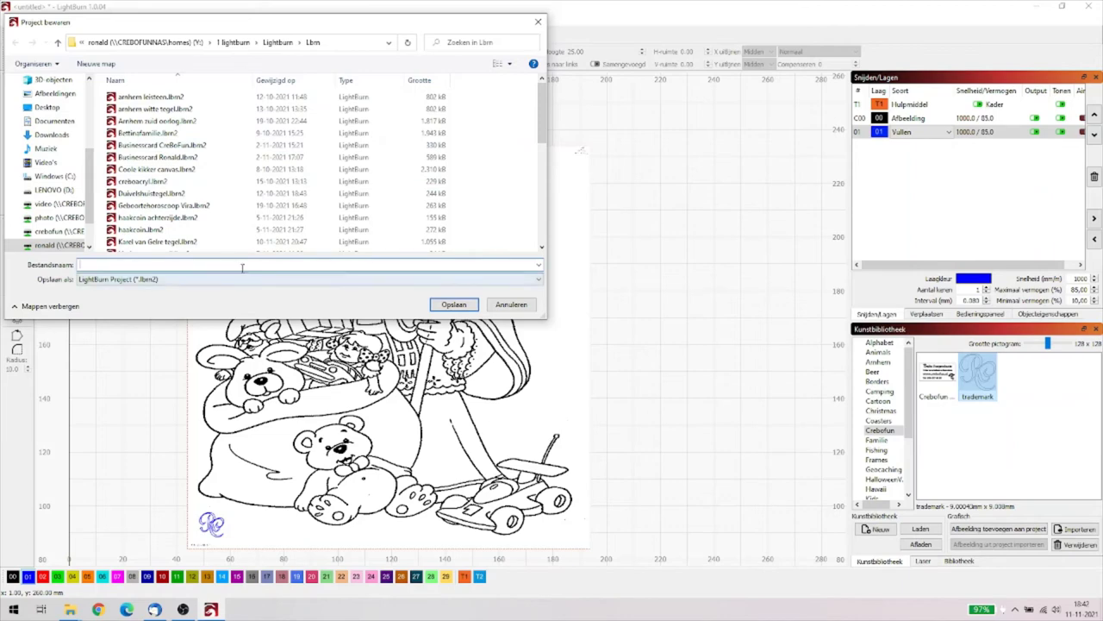
type("interklaas")
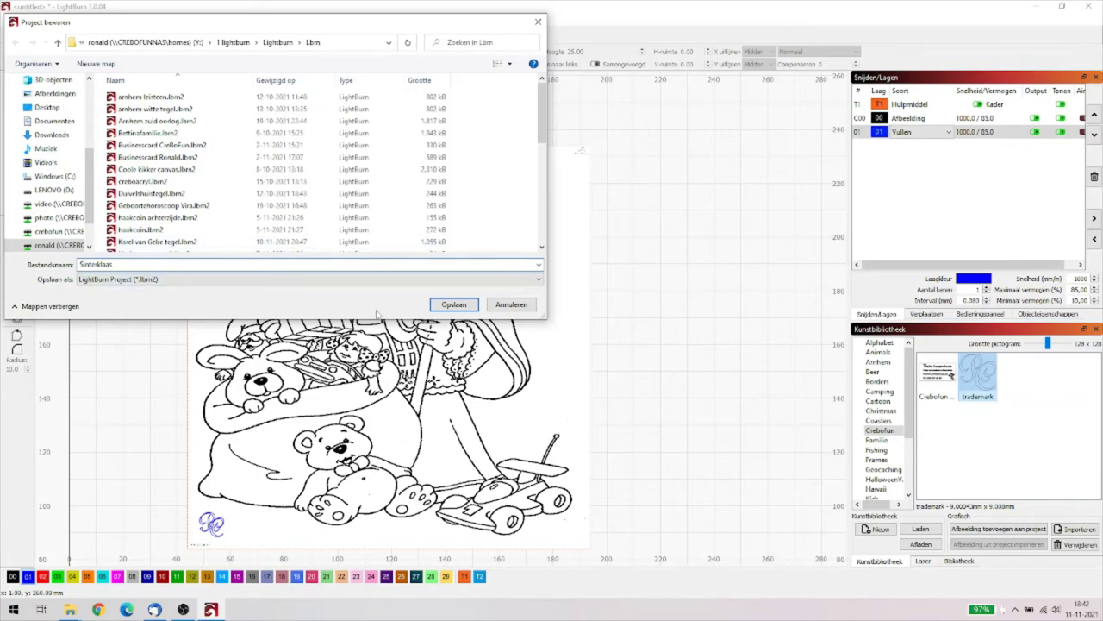
left_click(454, 307)
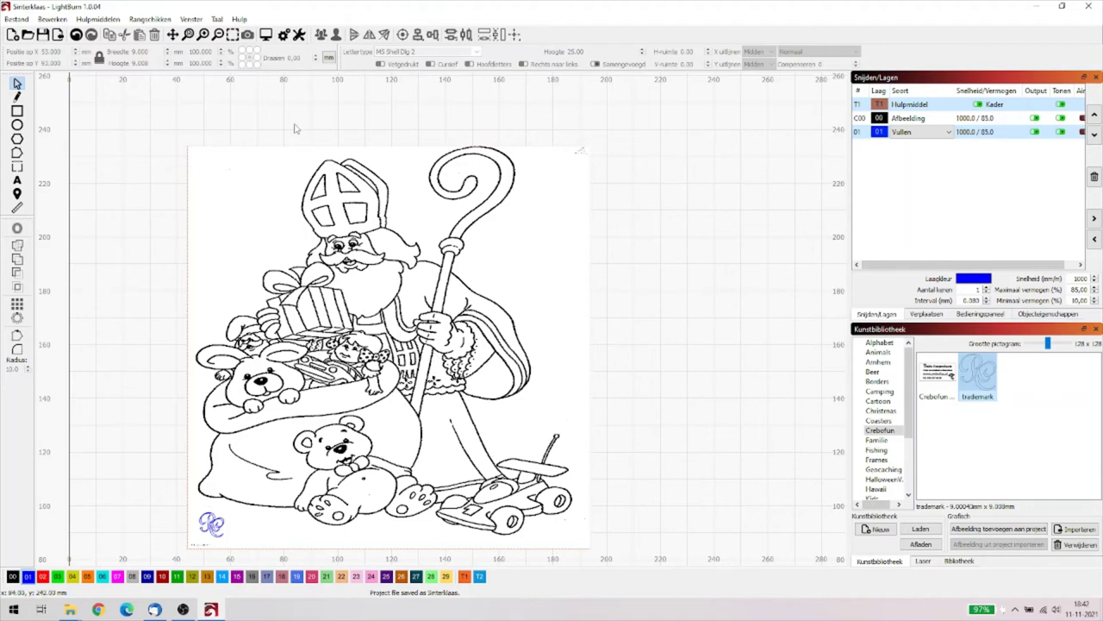
Reopen the save-as dialog, look through the Lightburn folder's Lbrn and Materials subfolders, and leave without saving.
left_click(16, 19)
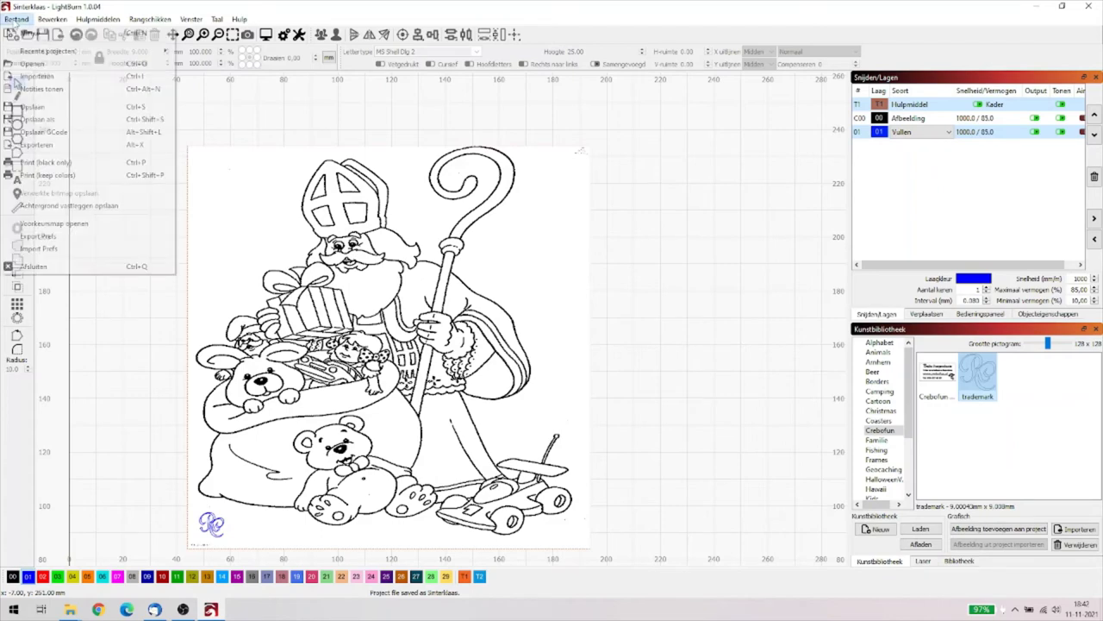
left_click(40, 119)
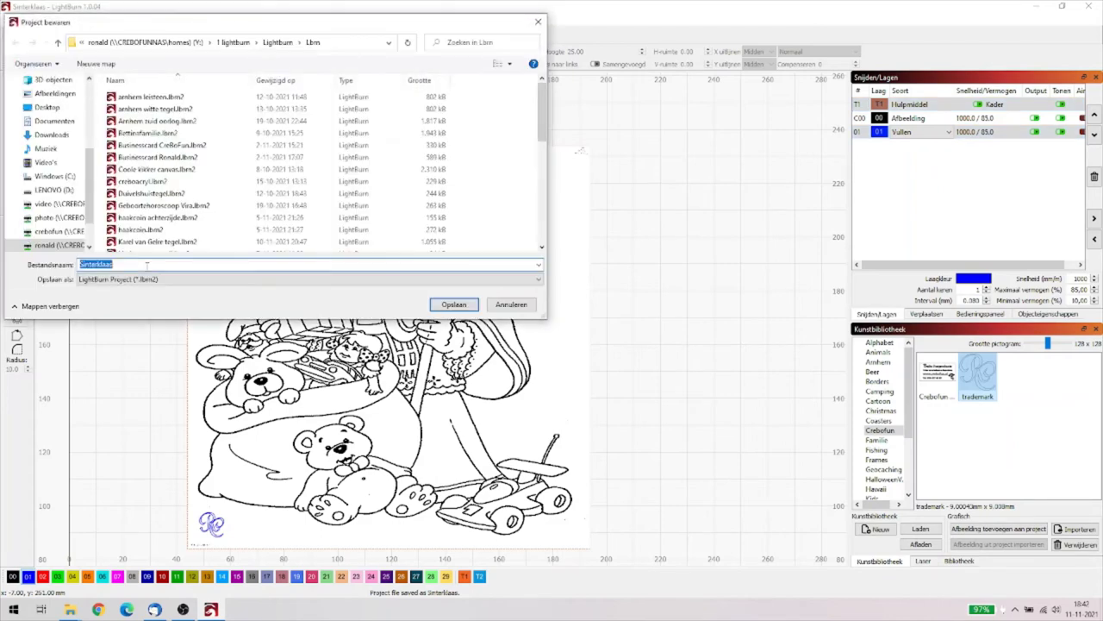
left_click(57, 43)
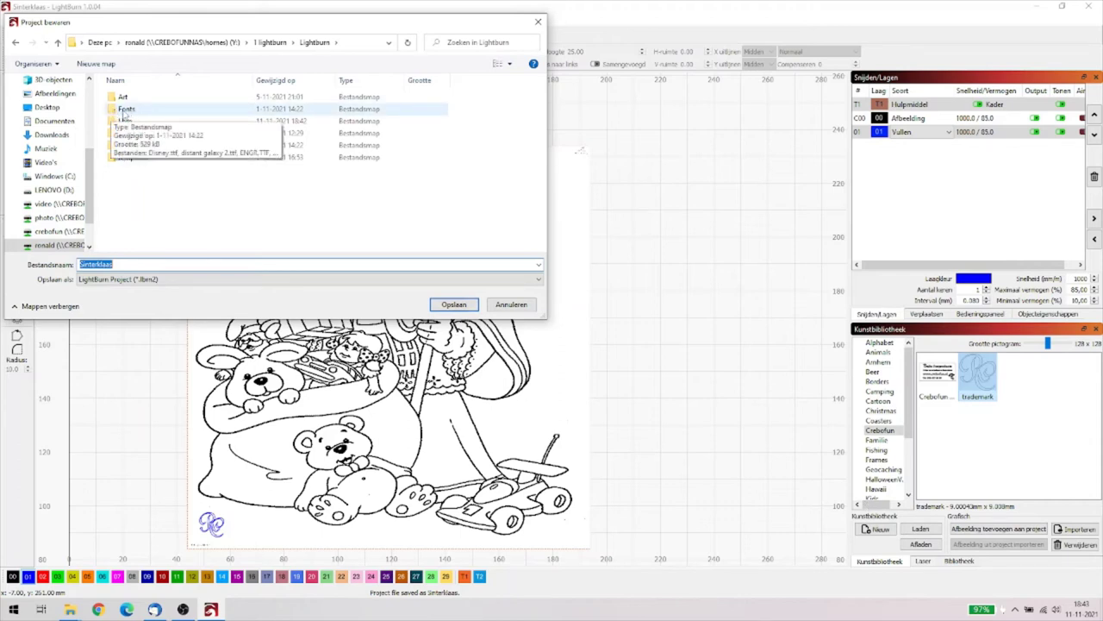
left_click(227, 194)
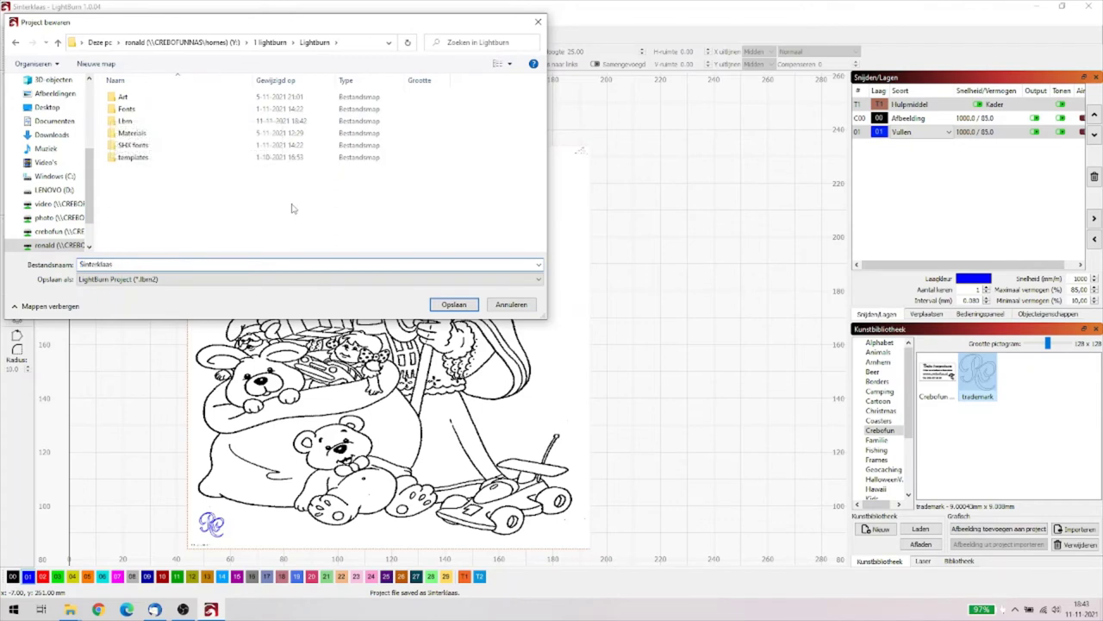
double_click(125, 121)
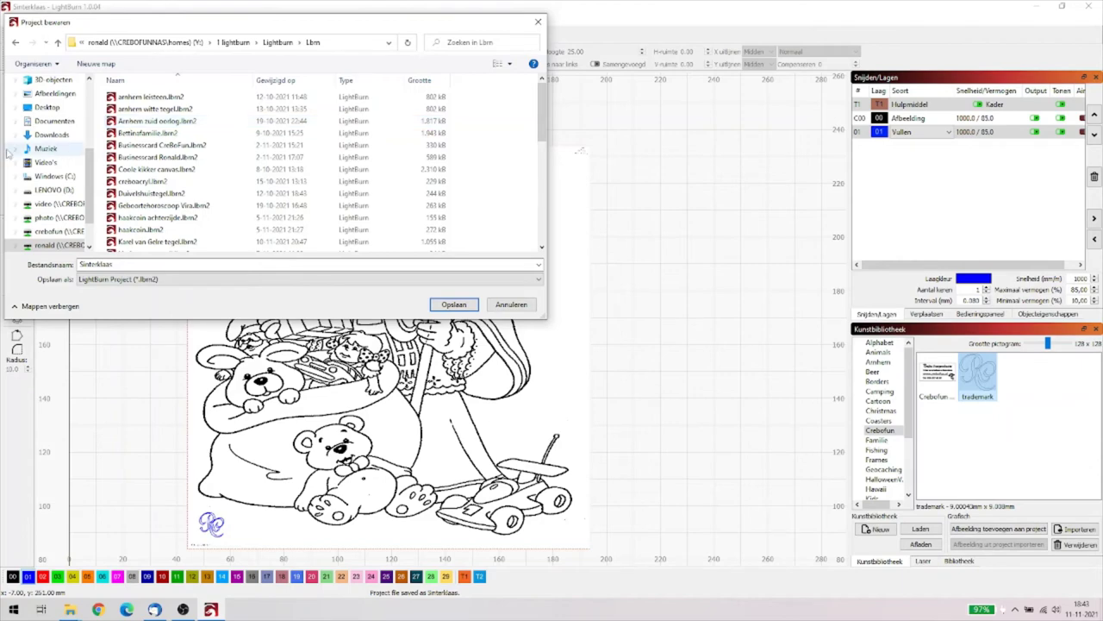
left_click(57, 43)
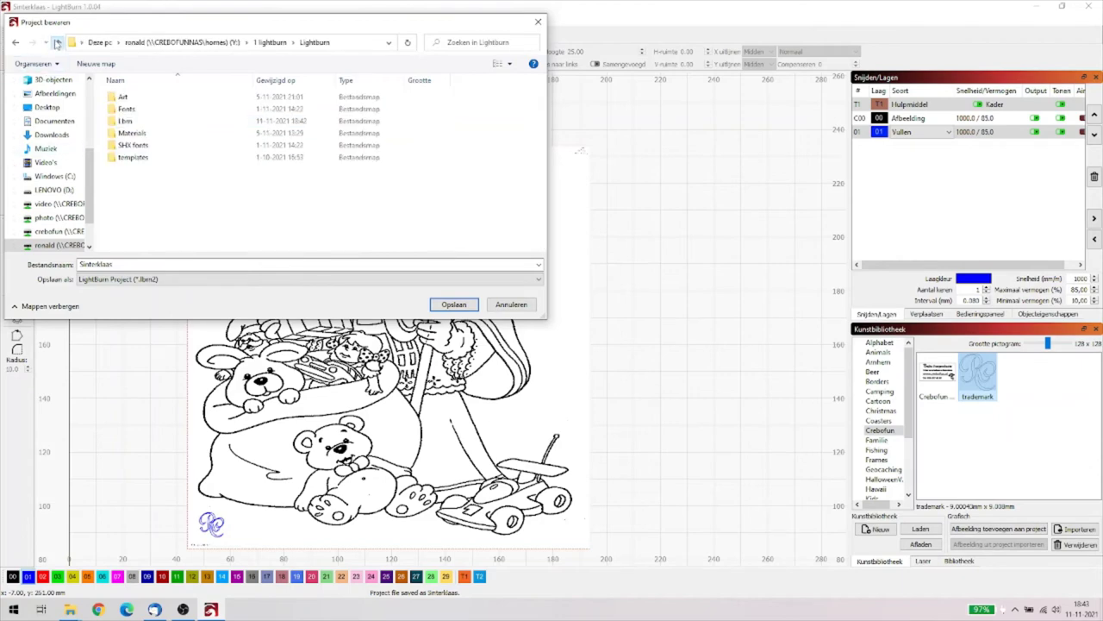
double_click(129, 134)
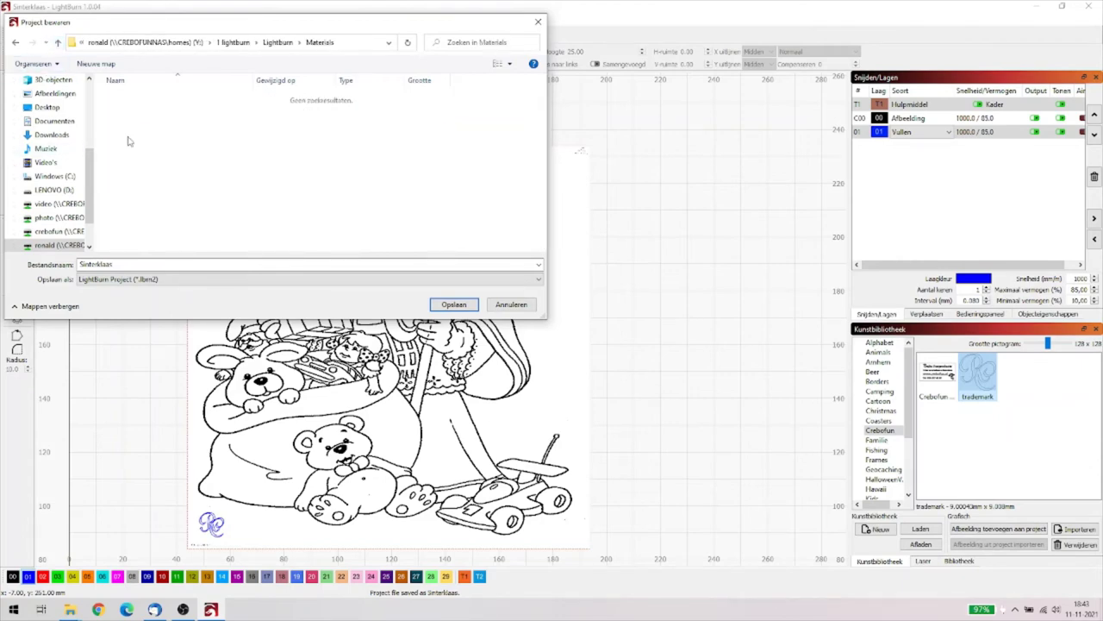
left_click(57, 43)
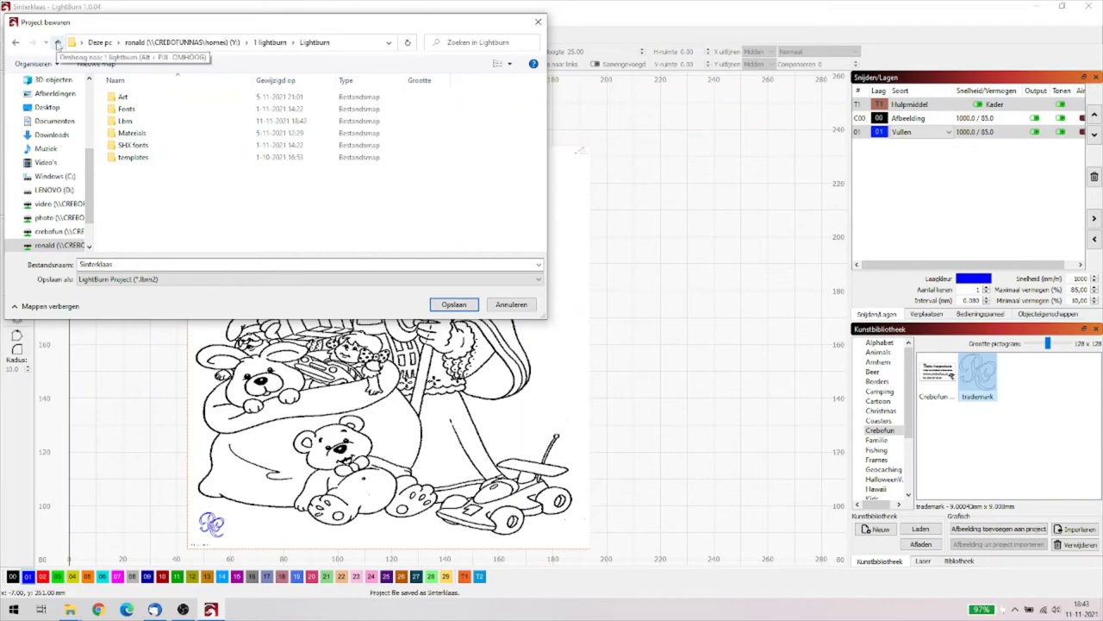
left_click(504, 306)
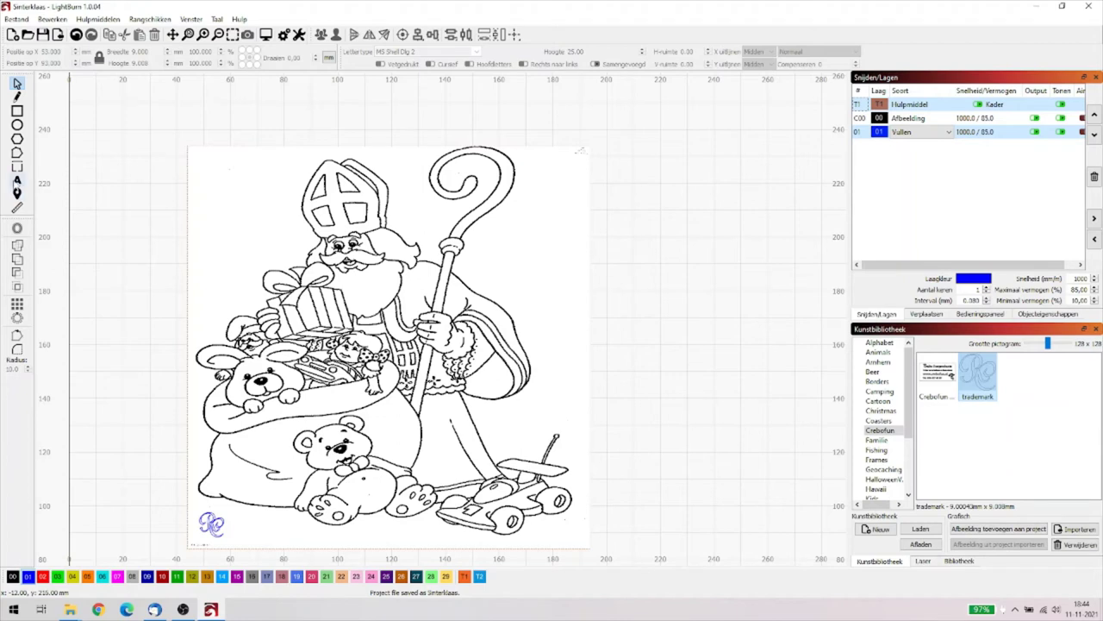
Add the text "Sint Nicolaas" over the Sinterklaas image on the blue layer 01 and select it.
left_click(16, 181)
left_click(236, 243)
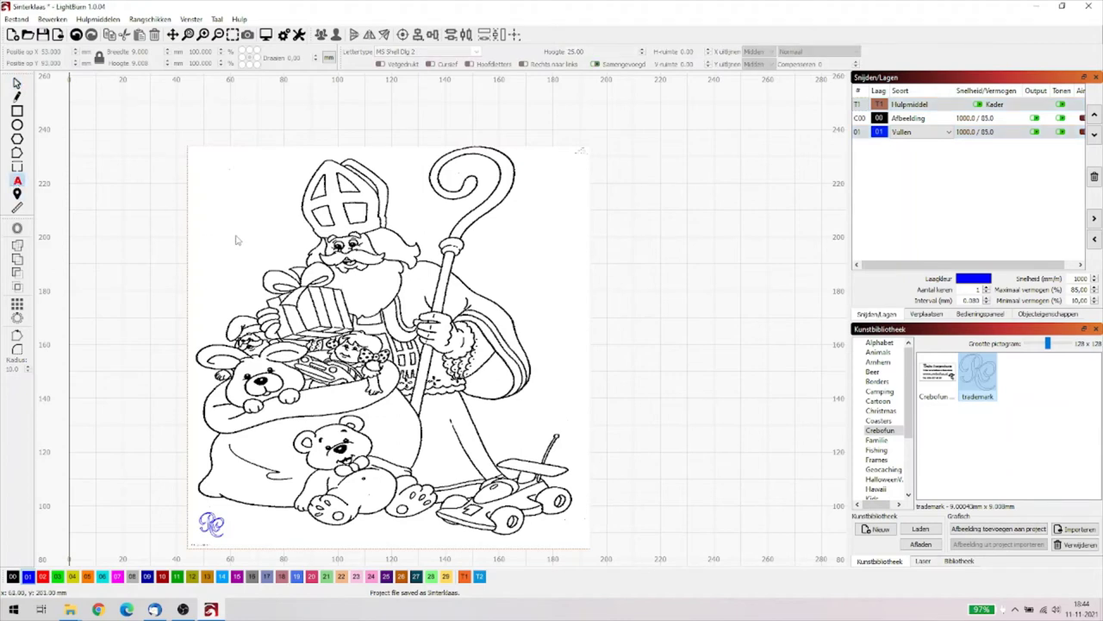
type("S")
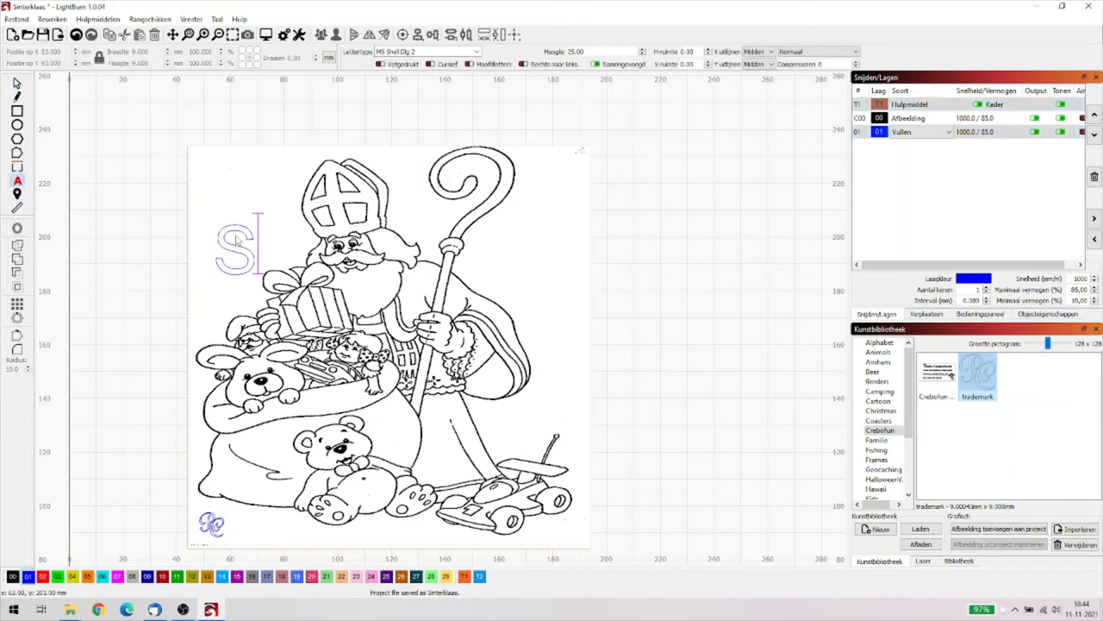
type("int Nicolaas")
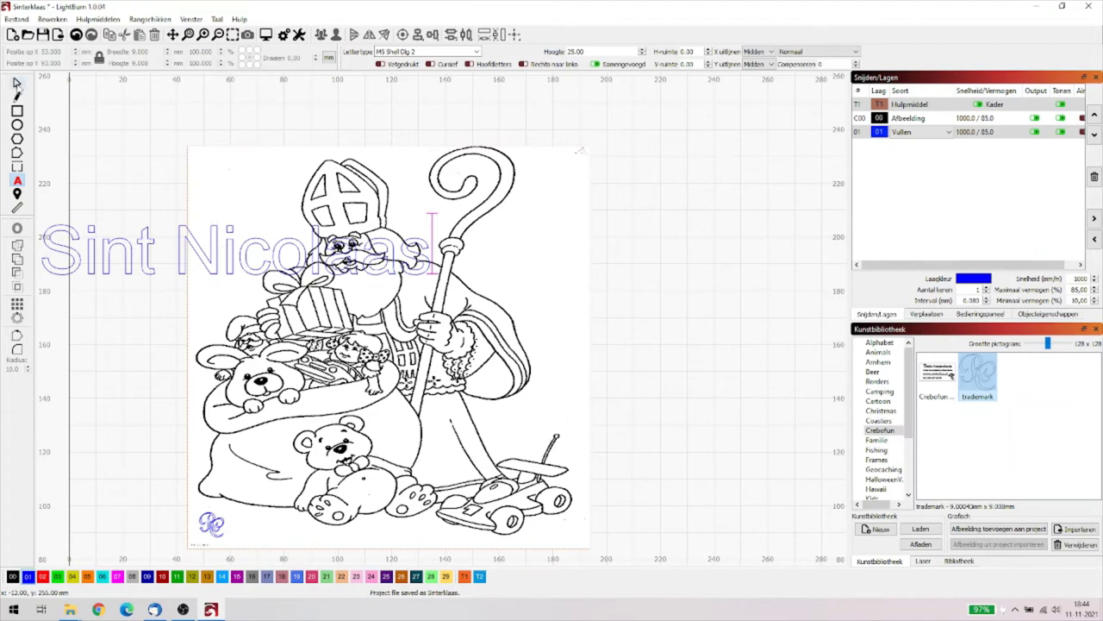
left_click(17, 82)
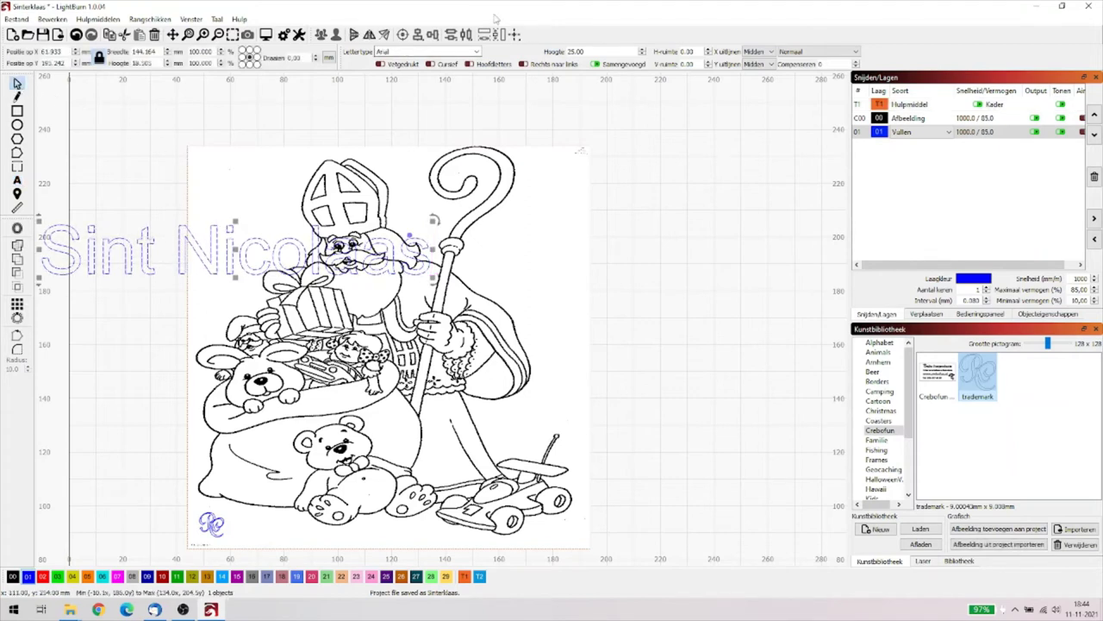
Reduce the Sint Nicolaas text height to 17.50 mm and move the text to about X 130, Y 203.
left_click(642, 55)
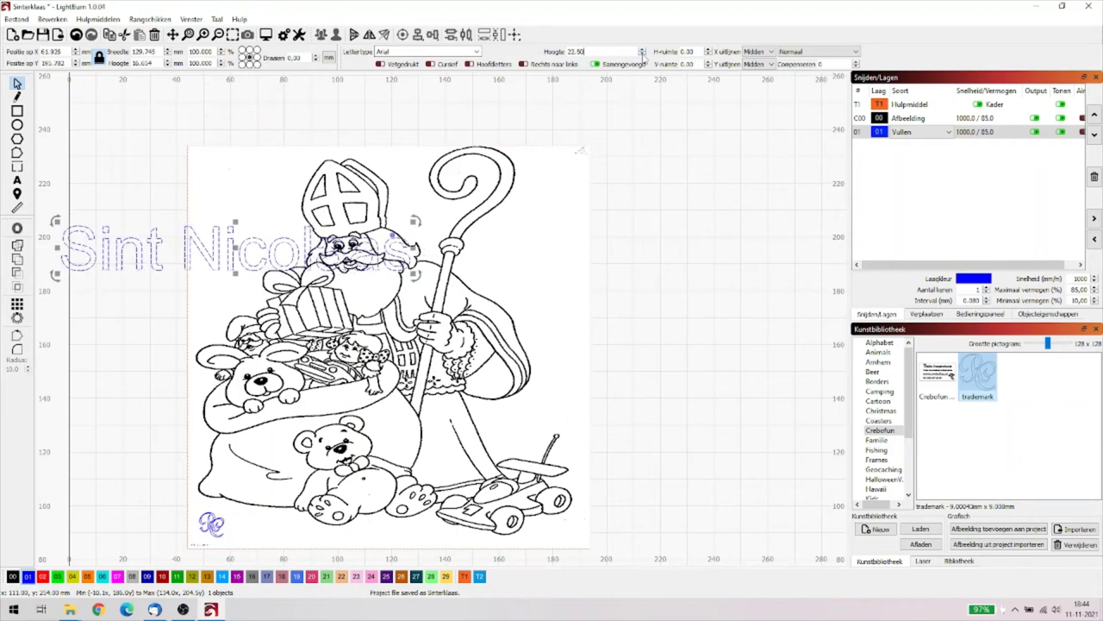
left_click(642, 55)
left_click(642, 56)
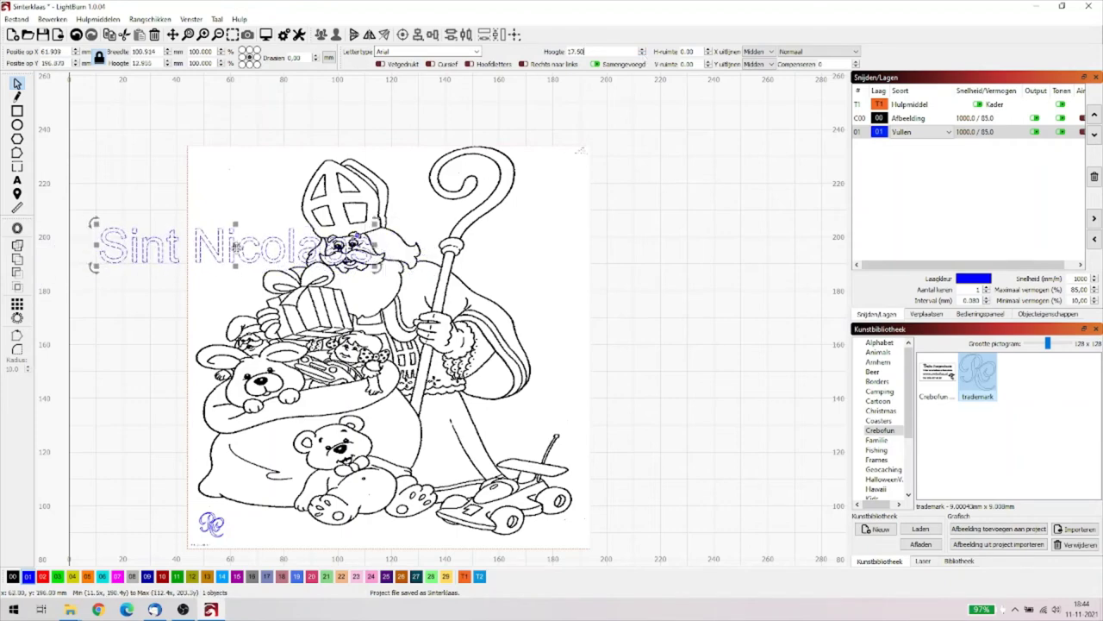
left_click_drag(236, 244, 417, 228)
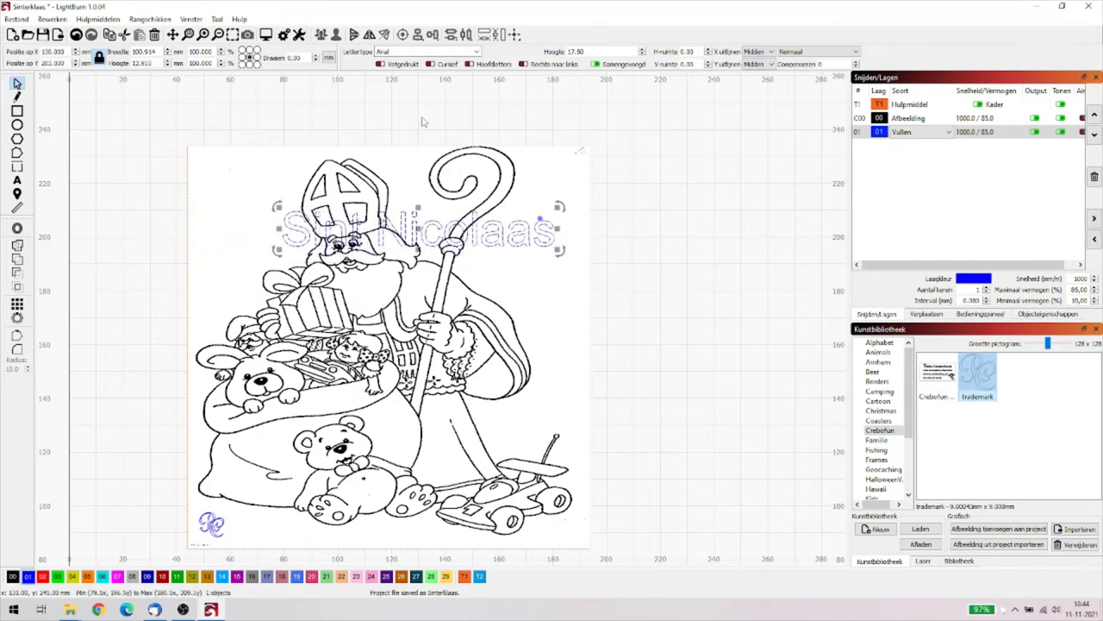
Change the text's font to Baskerville Old Face and move it across the mitre to about X 95, Y 222.
left_click(477, 51)
key("Down")
key("Down")
key("Down")
key("Down")
key("Down")
key("Down")
key("Down")
key("Down")
key("Down")
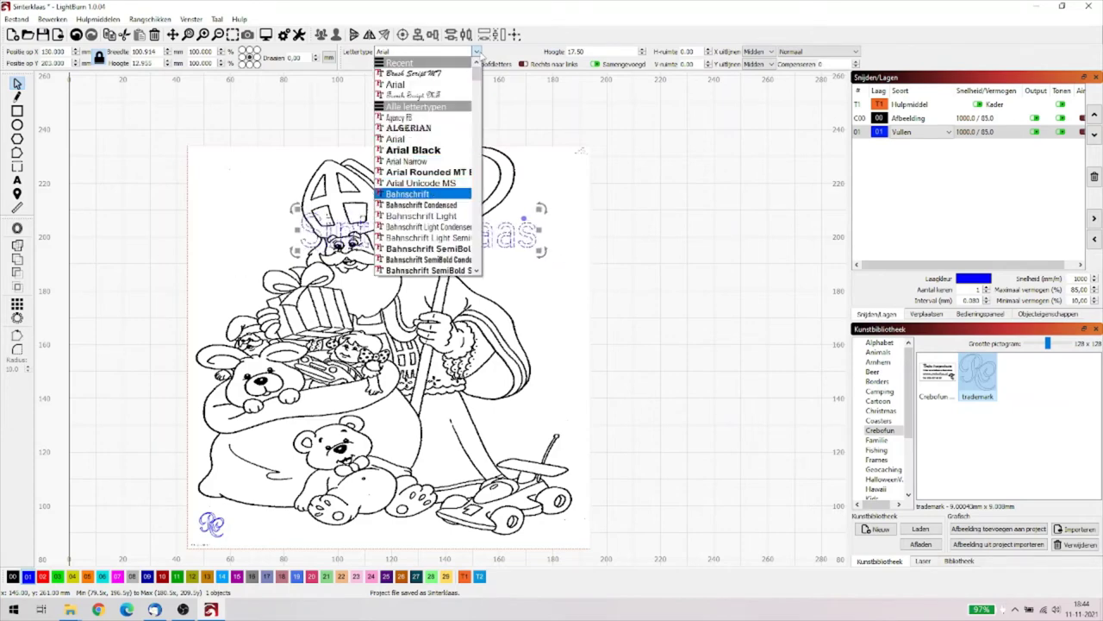
key("Down")
key("Down")
key("Down")
key("Down")
key("Down")
key("Down")
key("Down")
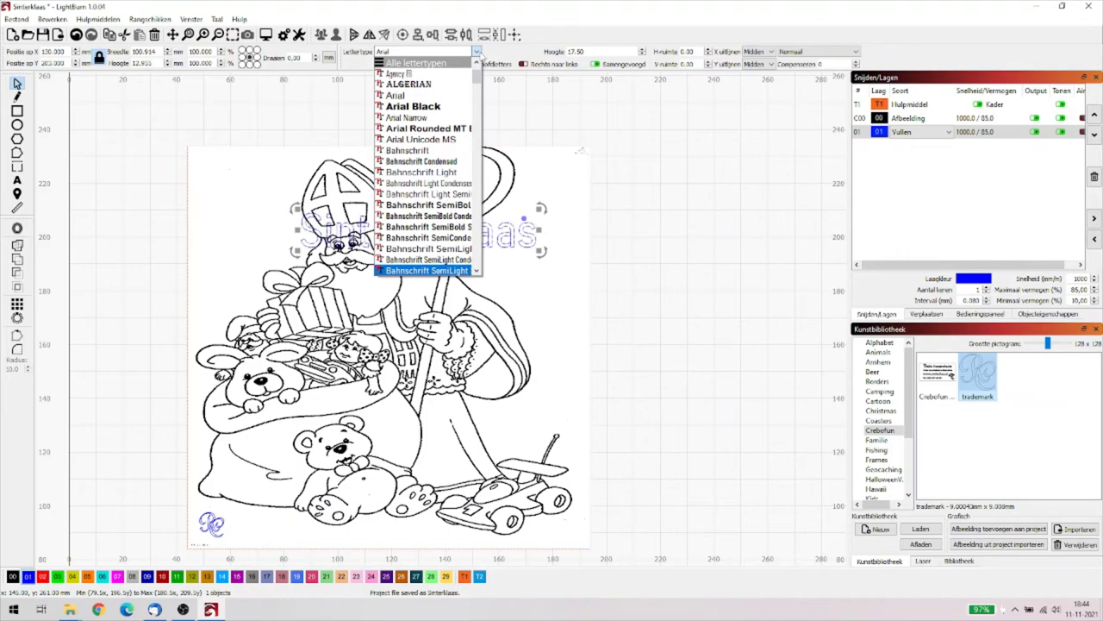
key("Down")
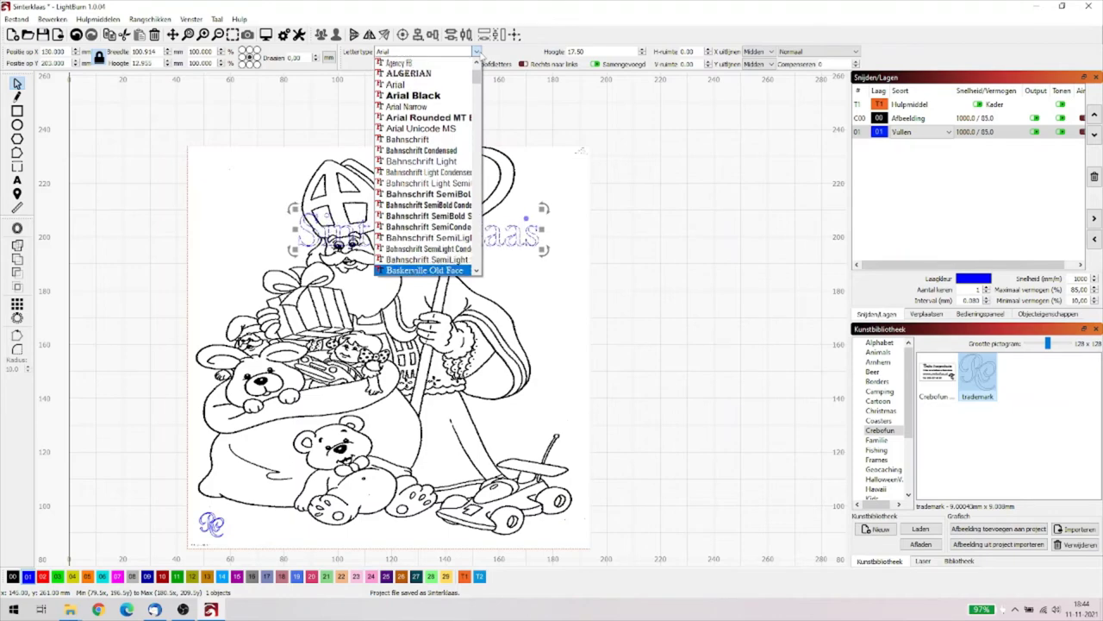
key("Return")
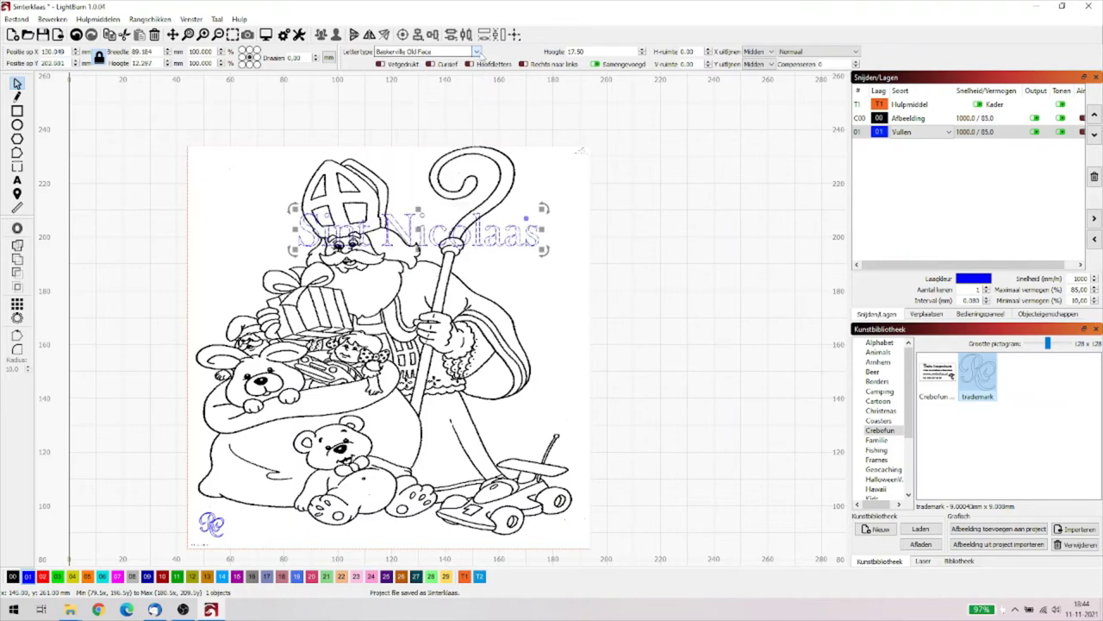
left_click_drag(418, 229, 326, 183)
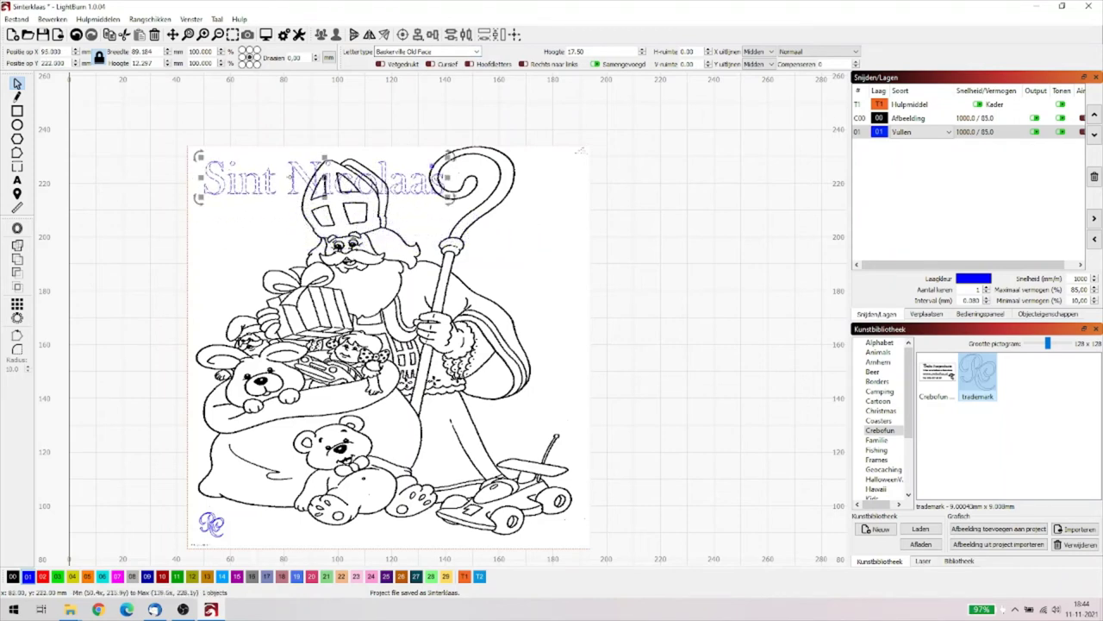
Break the text into two lines, Sint above Nicolaas, and move it to about X 75, Y 211.
left_click(191, 189)
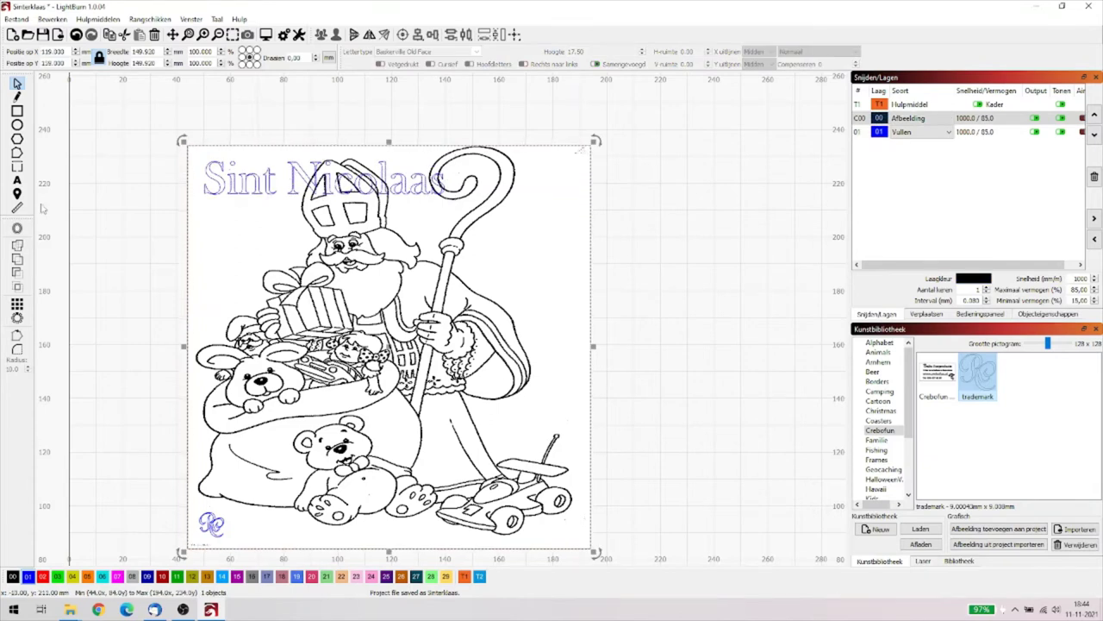
left_click(17, 180)
left_click(291, 177)
key("Return")
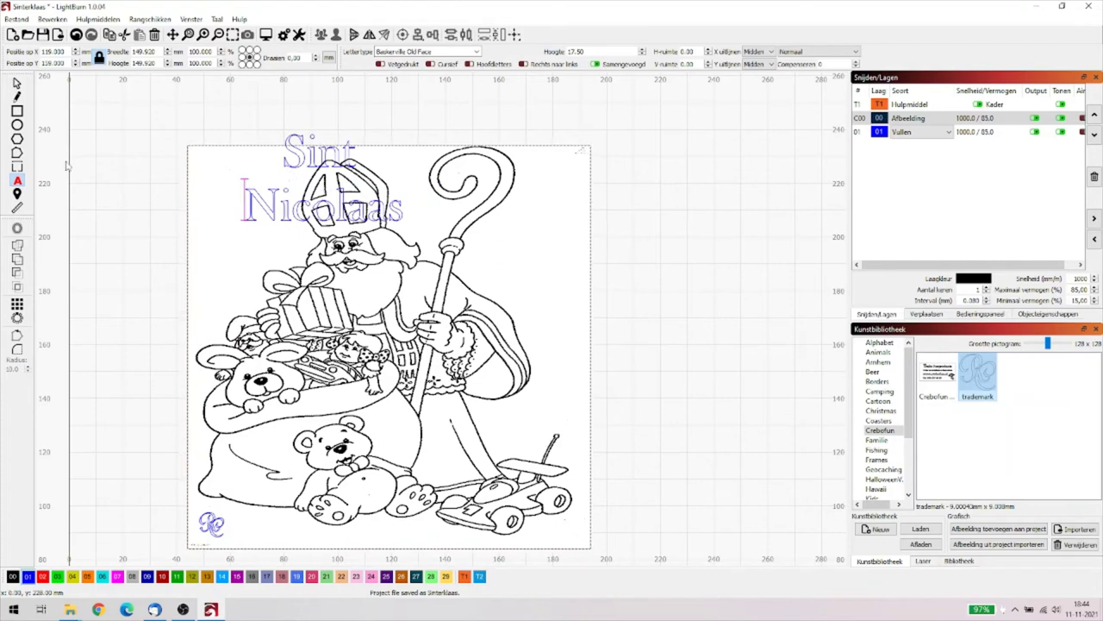
left_click(17, 83)
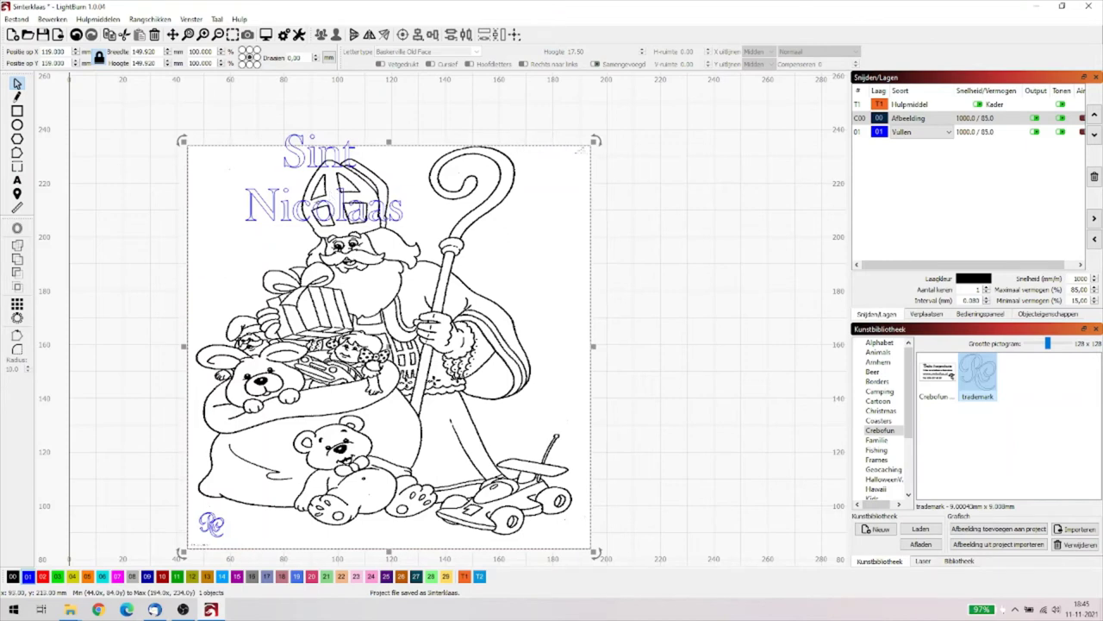
left_click(332, 198)
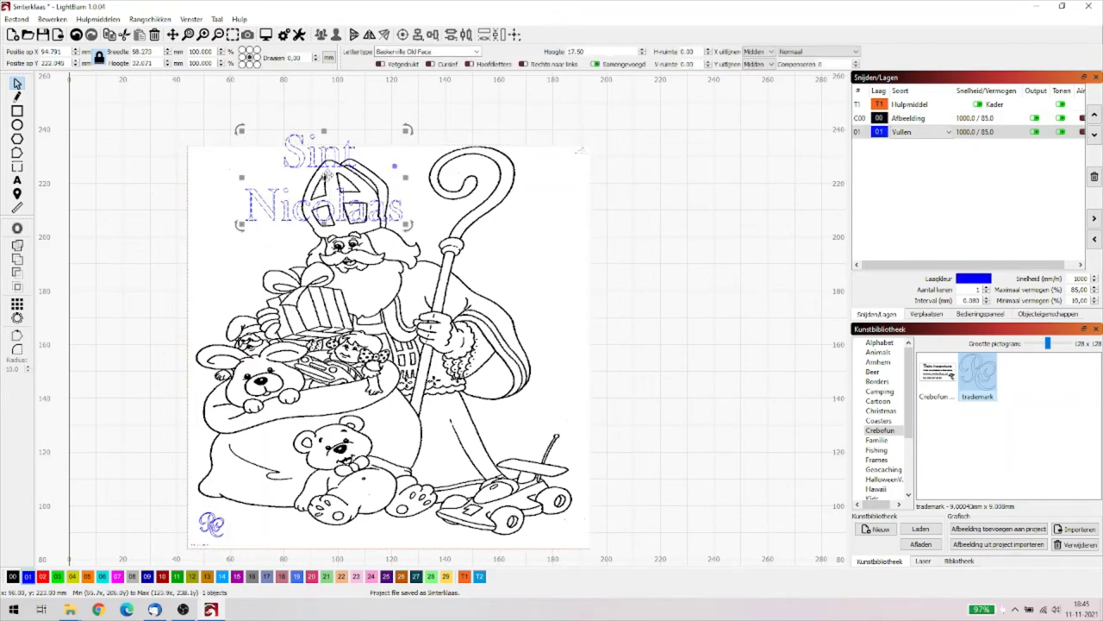
left_click_drag(323, 185, 273, 212)
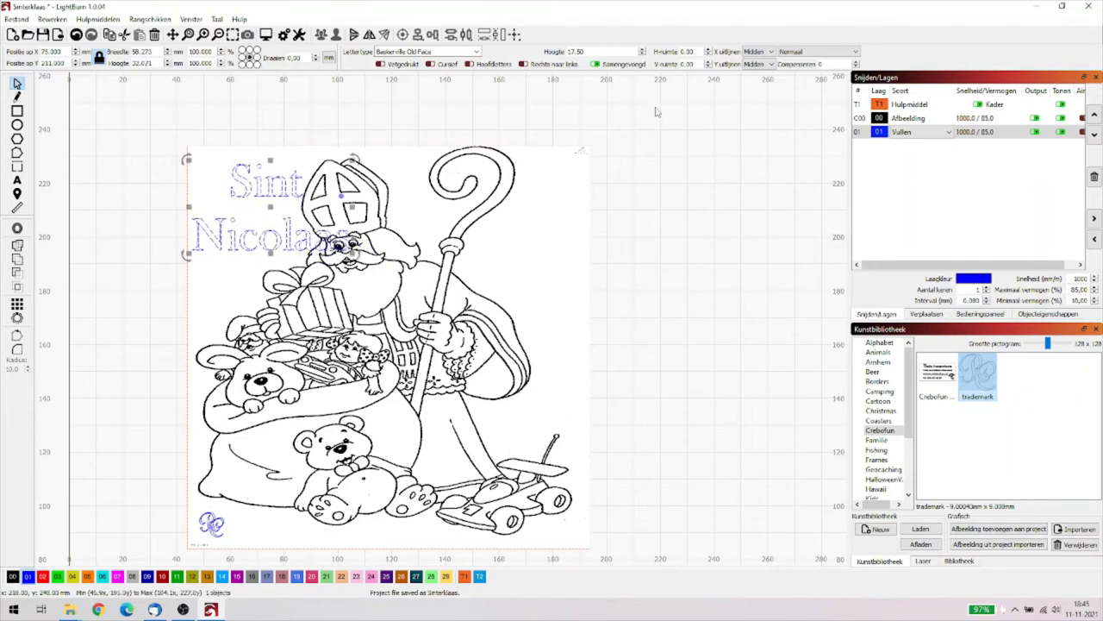
Reduce the two-line text's height to 12.50 mm and move it beside the mitre at about X 69, Y 208.
scroll(644, 54, "down", 5)
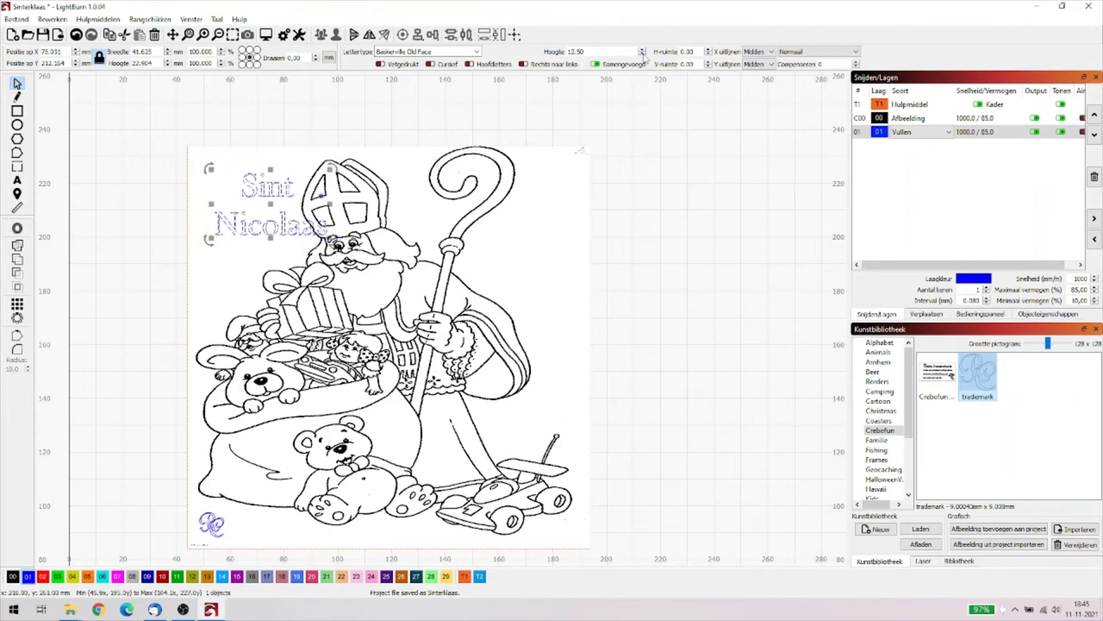
scroll(643, 54, "down", 2)
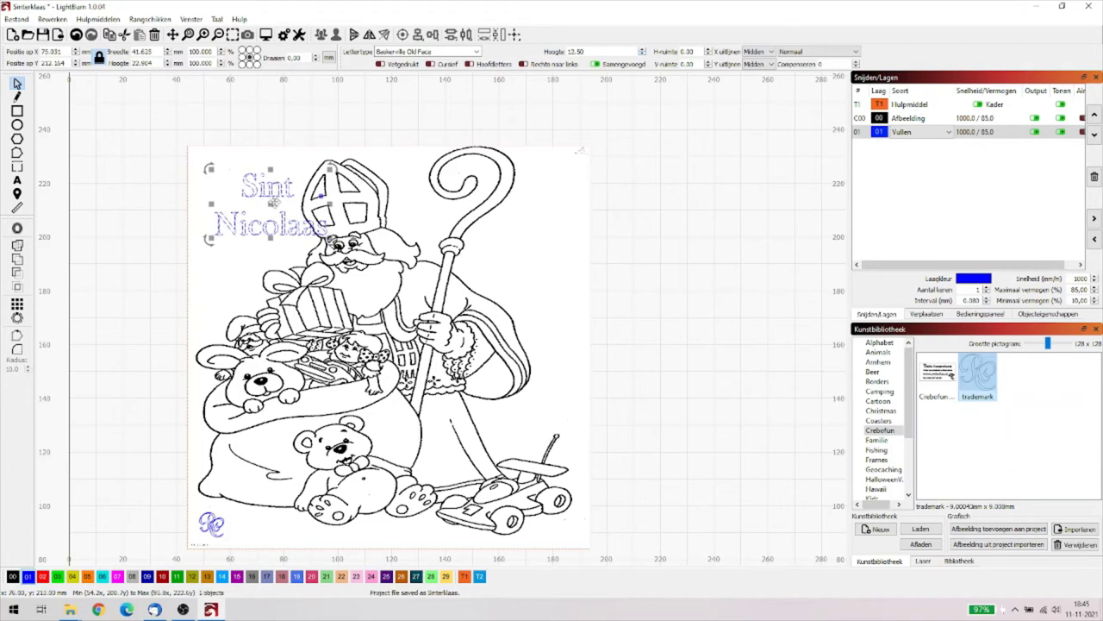
left_click_drag(269, 204, 257, 221)
Deselect the text, preview the tile engraving with the horizontal lettering, and close the preview.
left_click(603, 134)
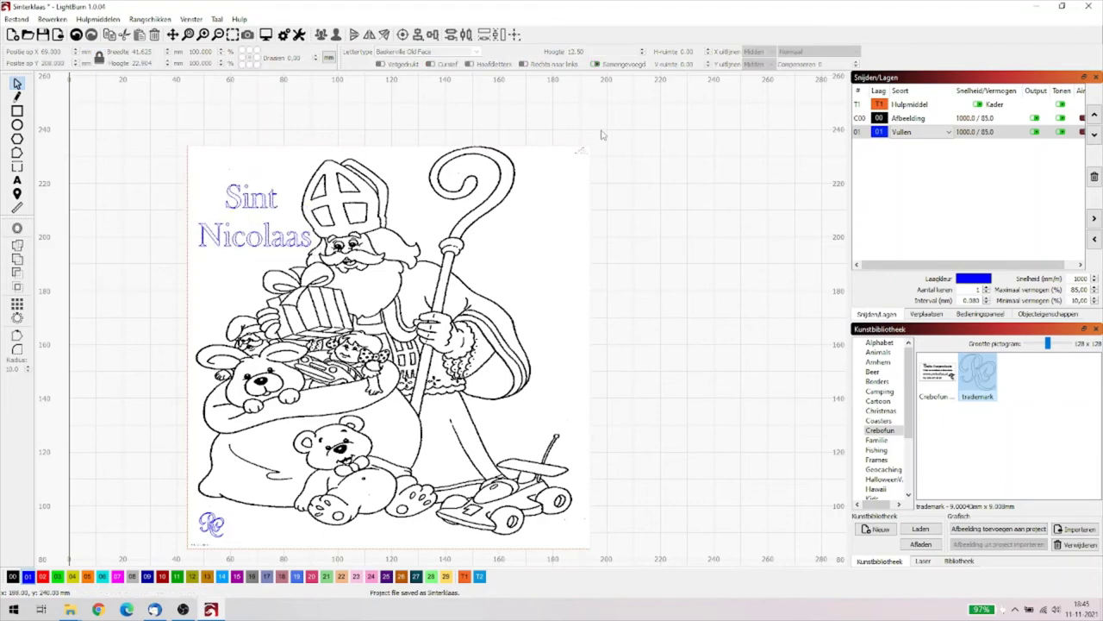
left_click(267, 34)
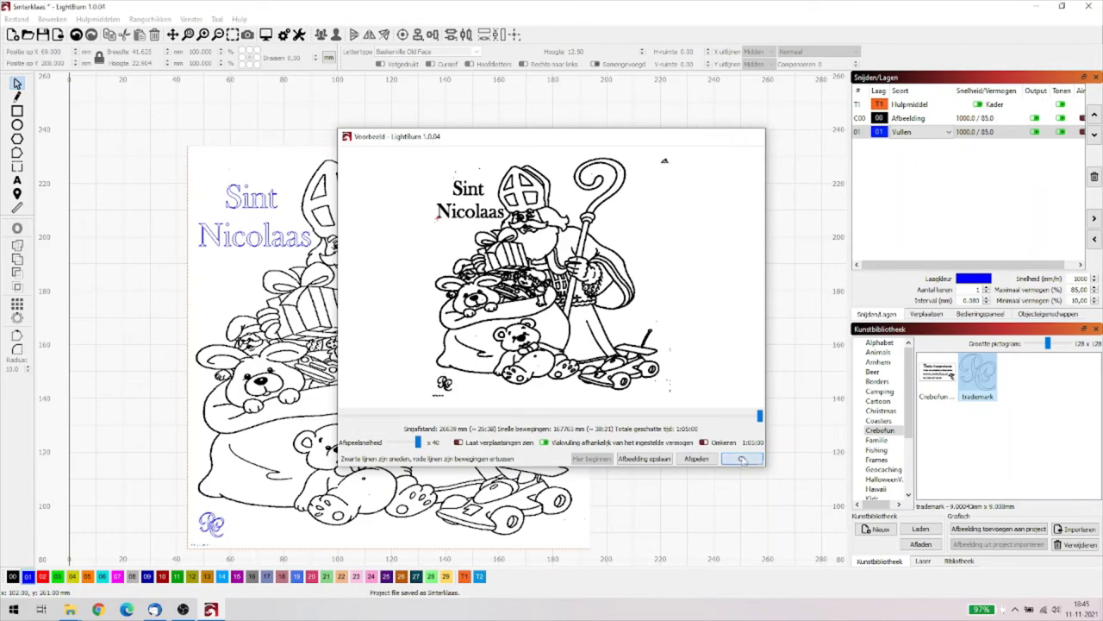
left_click(742, 459)
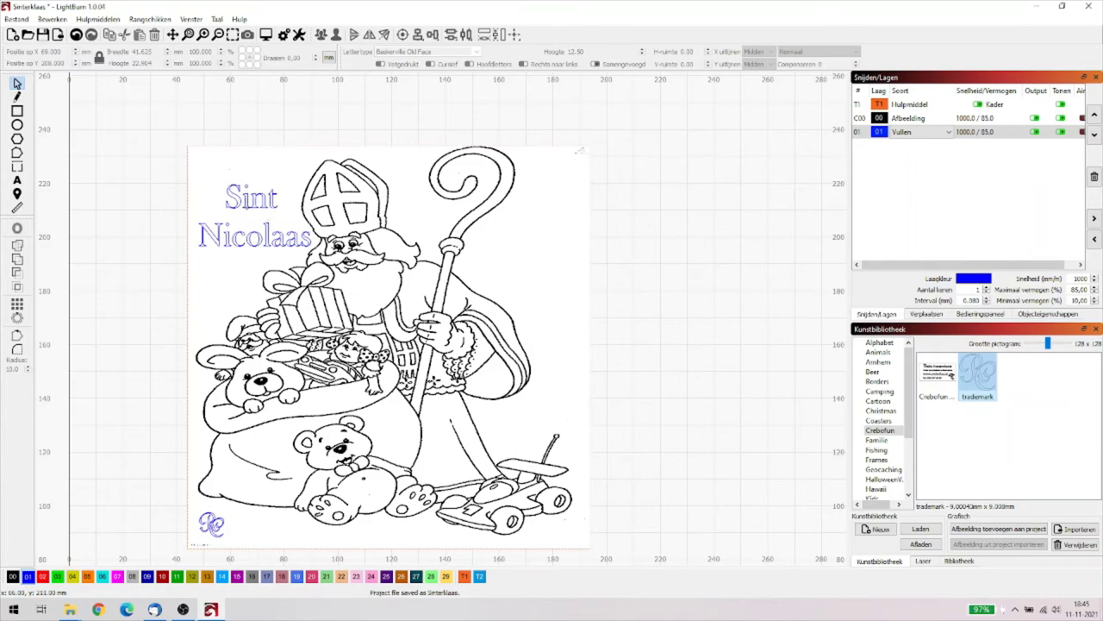
Rotate the Sint Nicolaas text so it slopes diagonally upward, and move it to about X 67, Y 196.
left_click(246, 207)
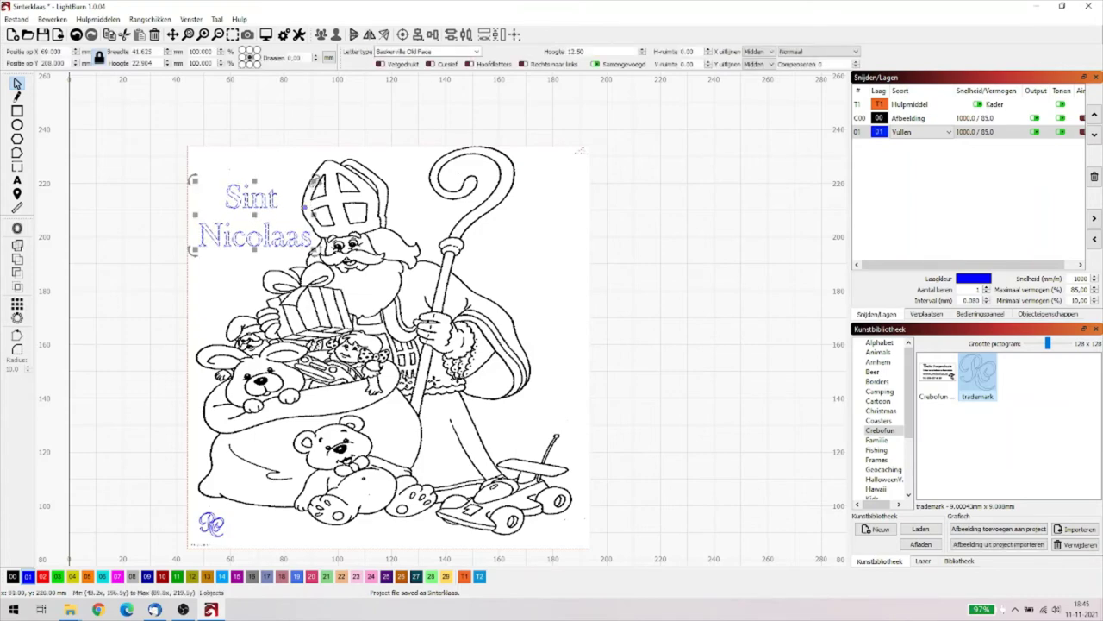
left_click_drag(316, 177, 271, 170)
key("Escape")
mouse_move(267, 231)
left_mouse_down()
mouse_move(247, 247)
mouse_move(259, 240)
left_mouse_up()
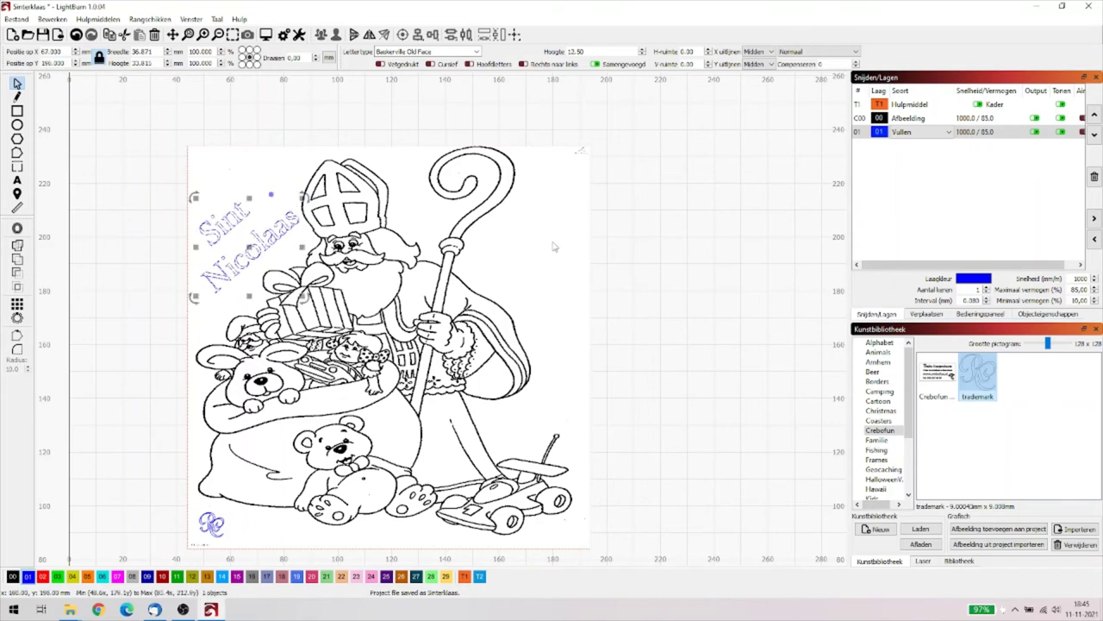
Preview the tile engraving with the diagonal Sint Nicolaas lettering.
left_click(370, 147)
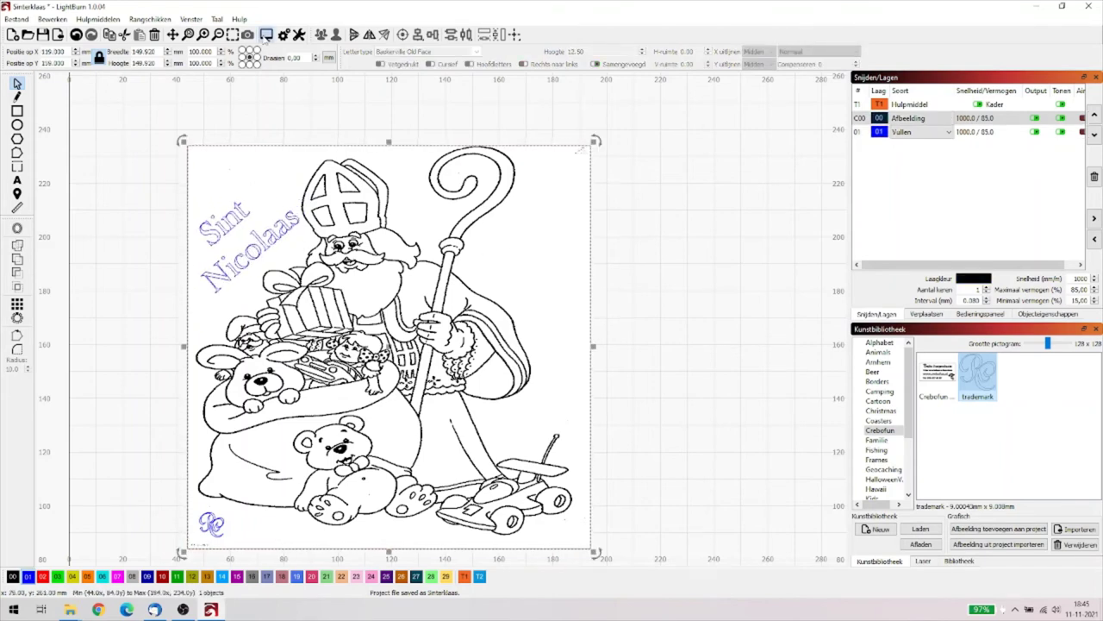
left_click(265, 35)
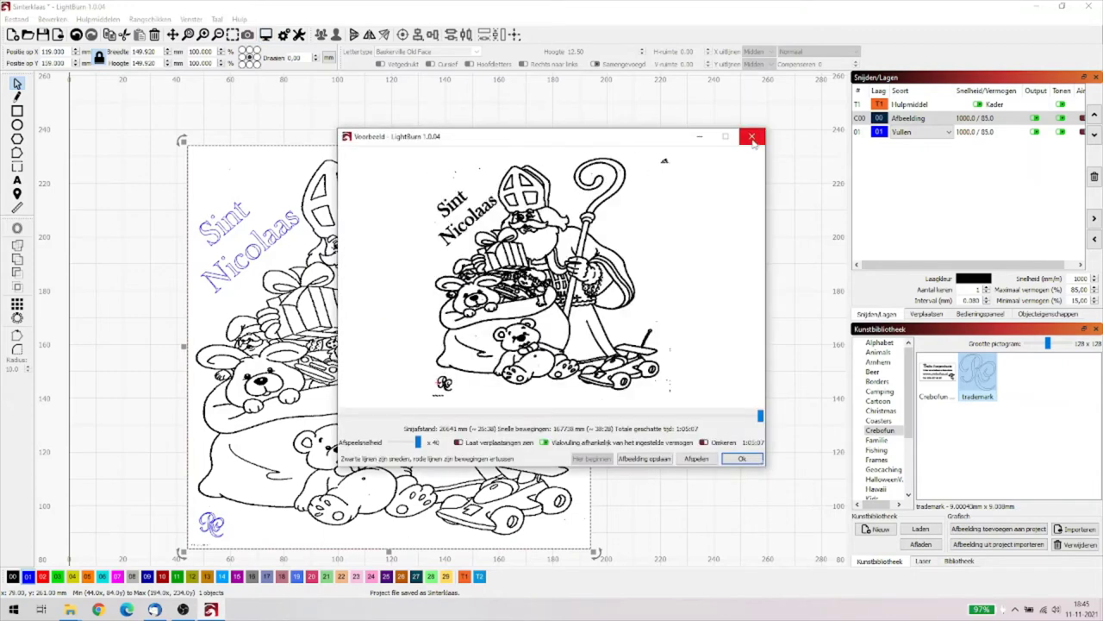
Close the engraving preview and save the project as Sinterklaas.lbrn2 in the Lbrn folder, replacing the existing file.
left_click(742, 460)
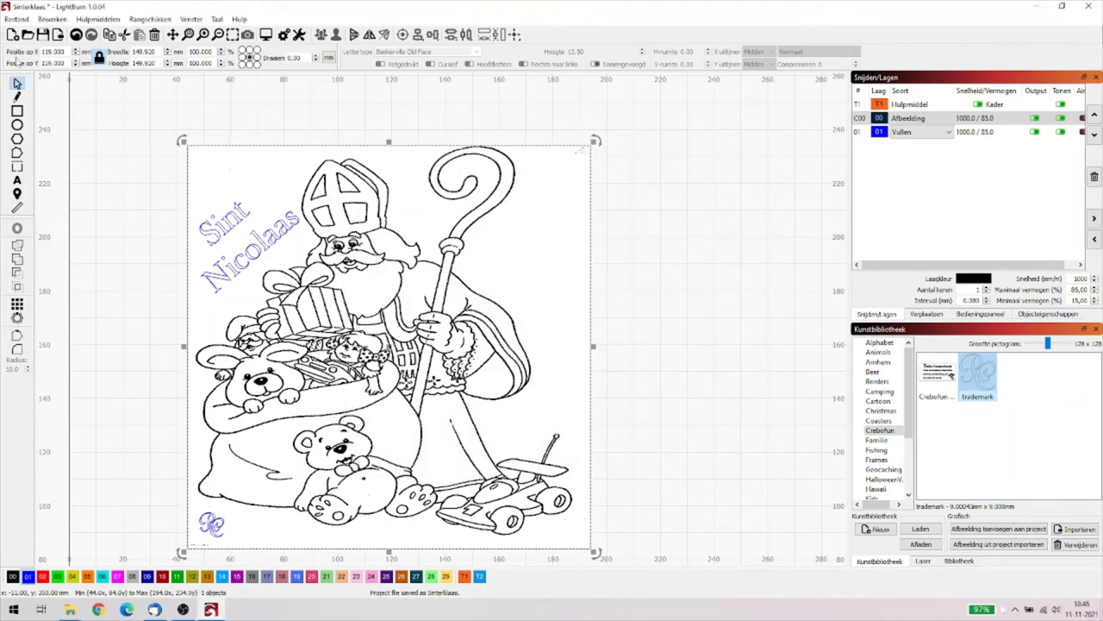
left_click(17, 18)
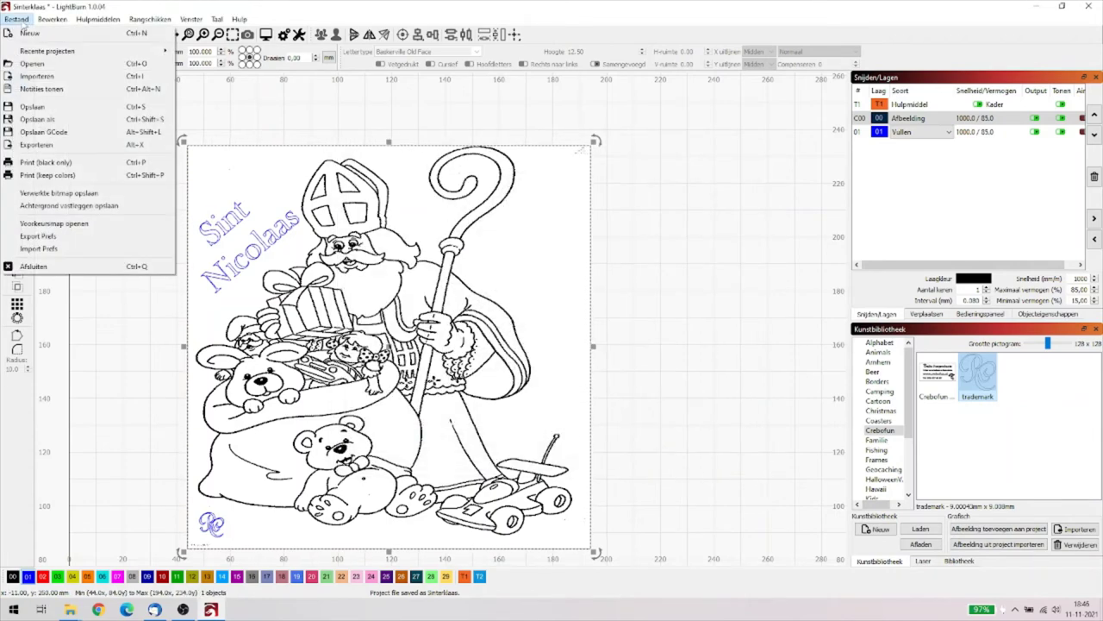
left_click(45, 123)
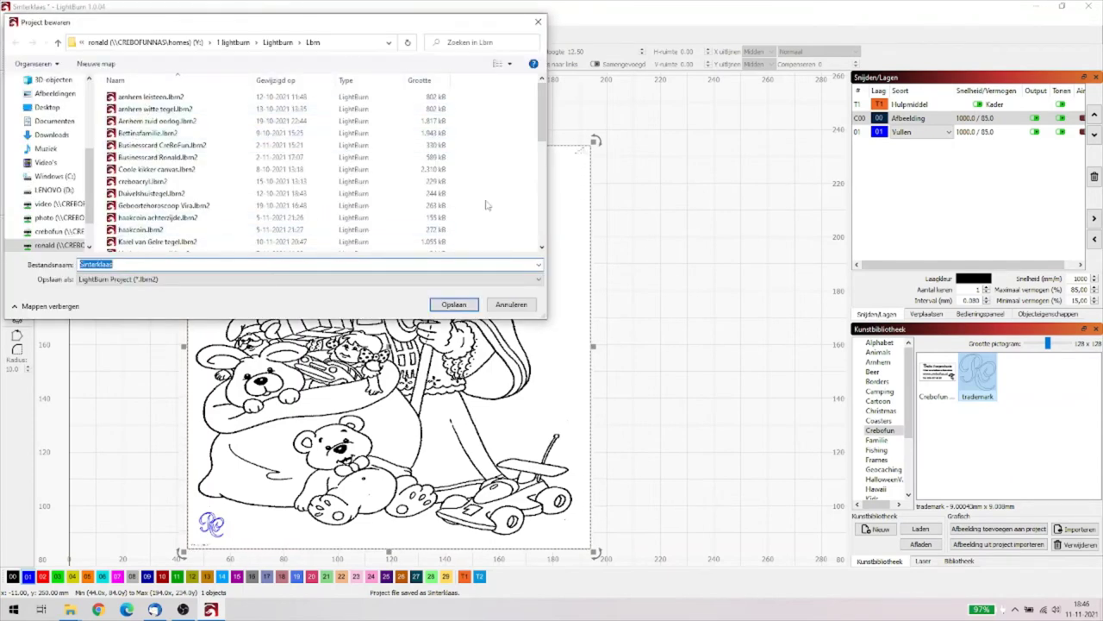
scroll(546, 216, "down", 5)
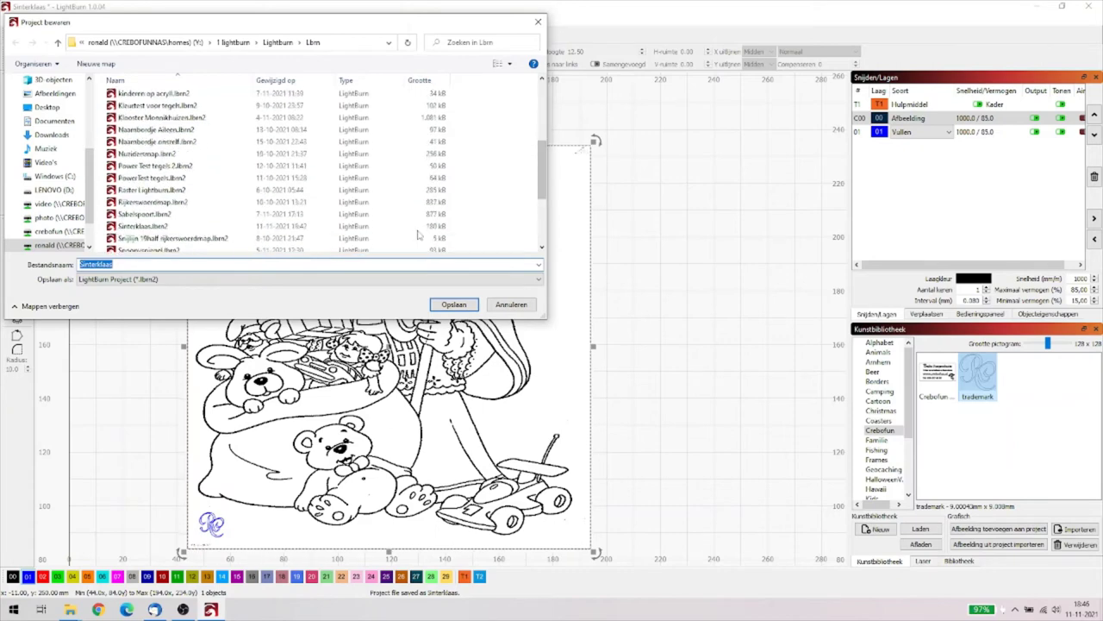
double_click(131, 227)
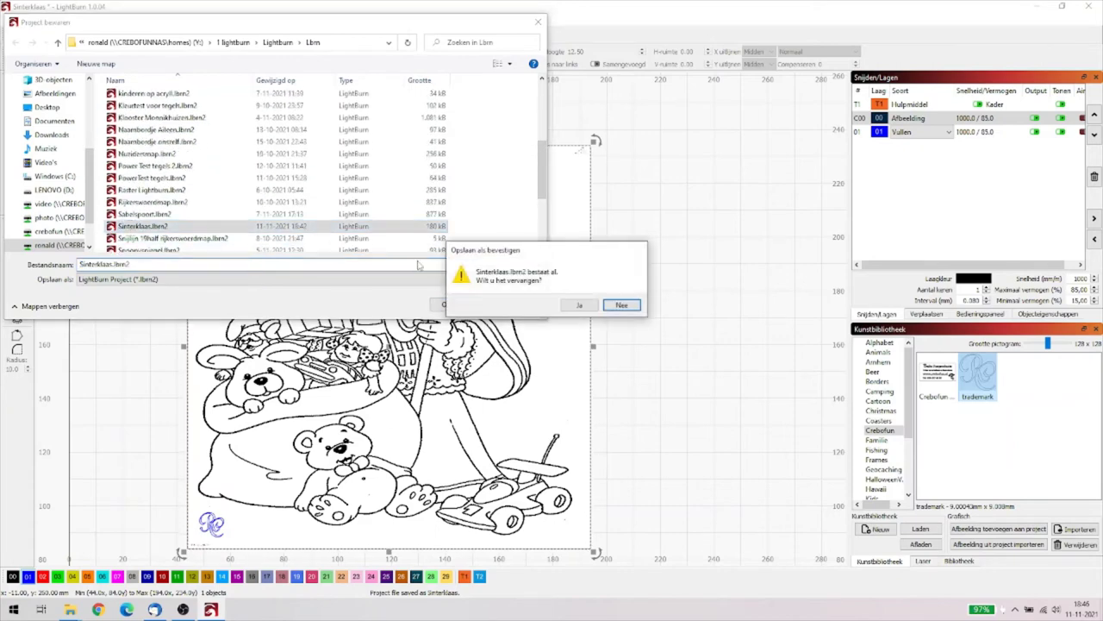
left_click(580, 305)
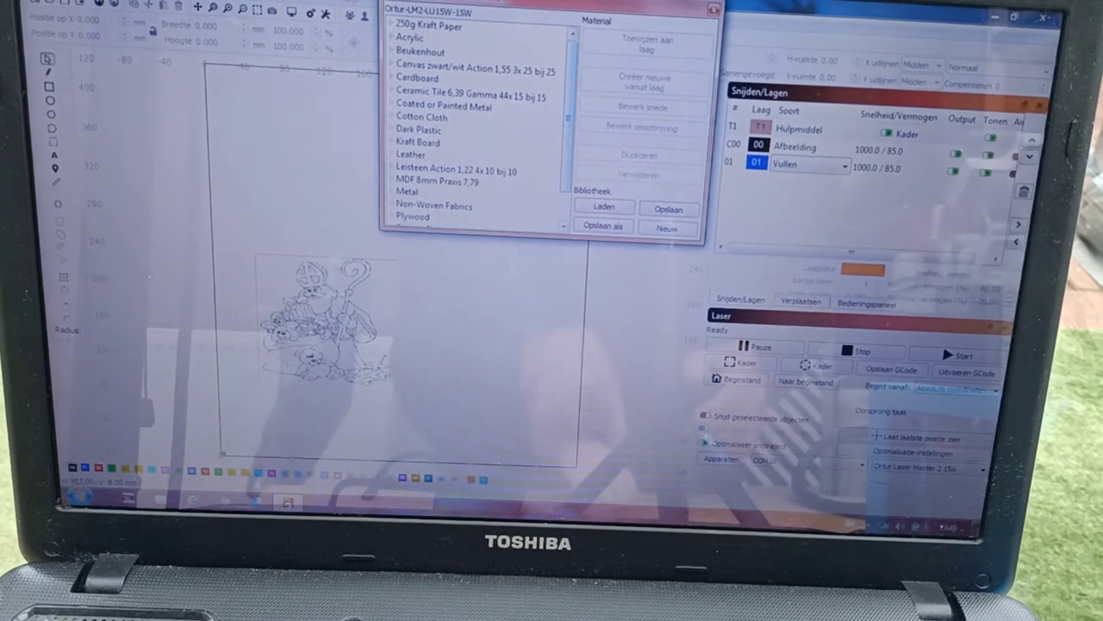
Expand the Non-Woven Fabrics entry in the material library and bring up the laser head's movement controls.
left_click(390, 205)
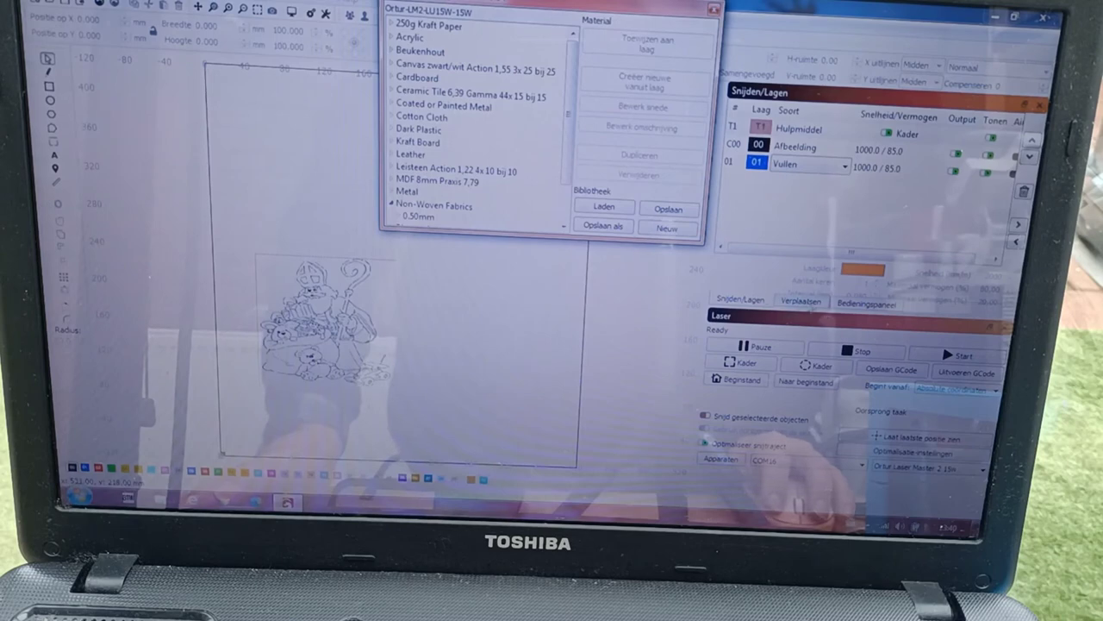
left_click(801, 302)
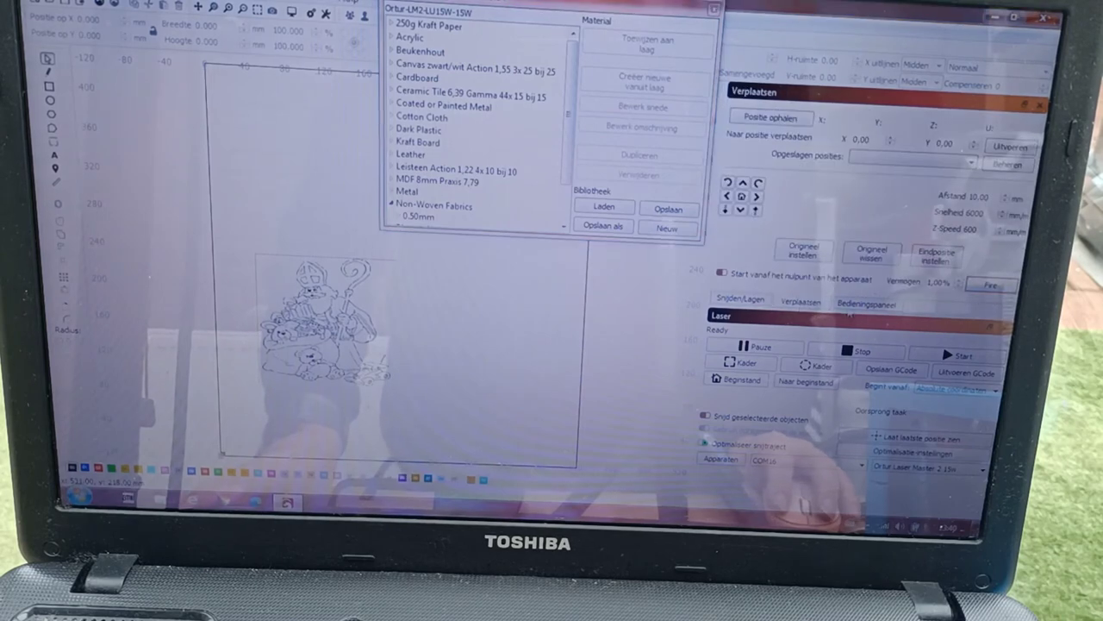